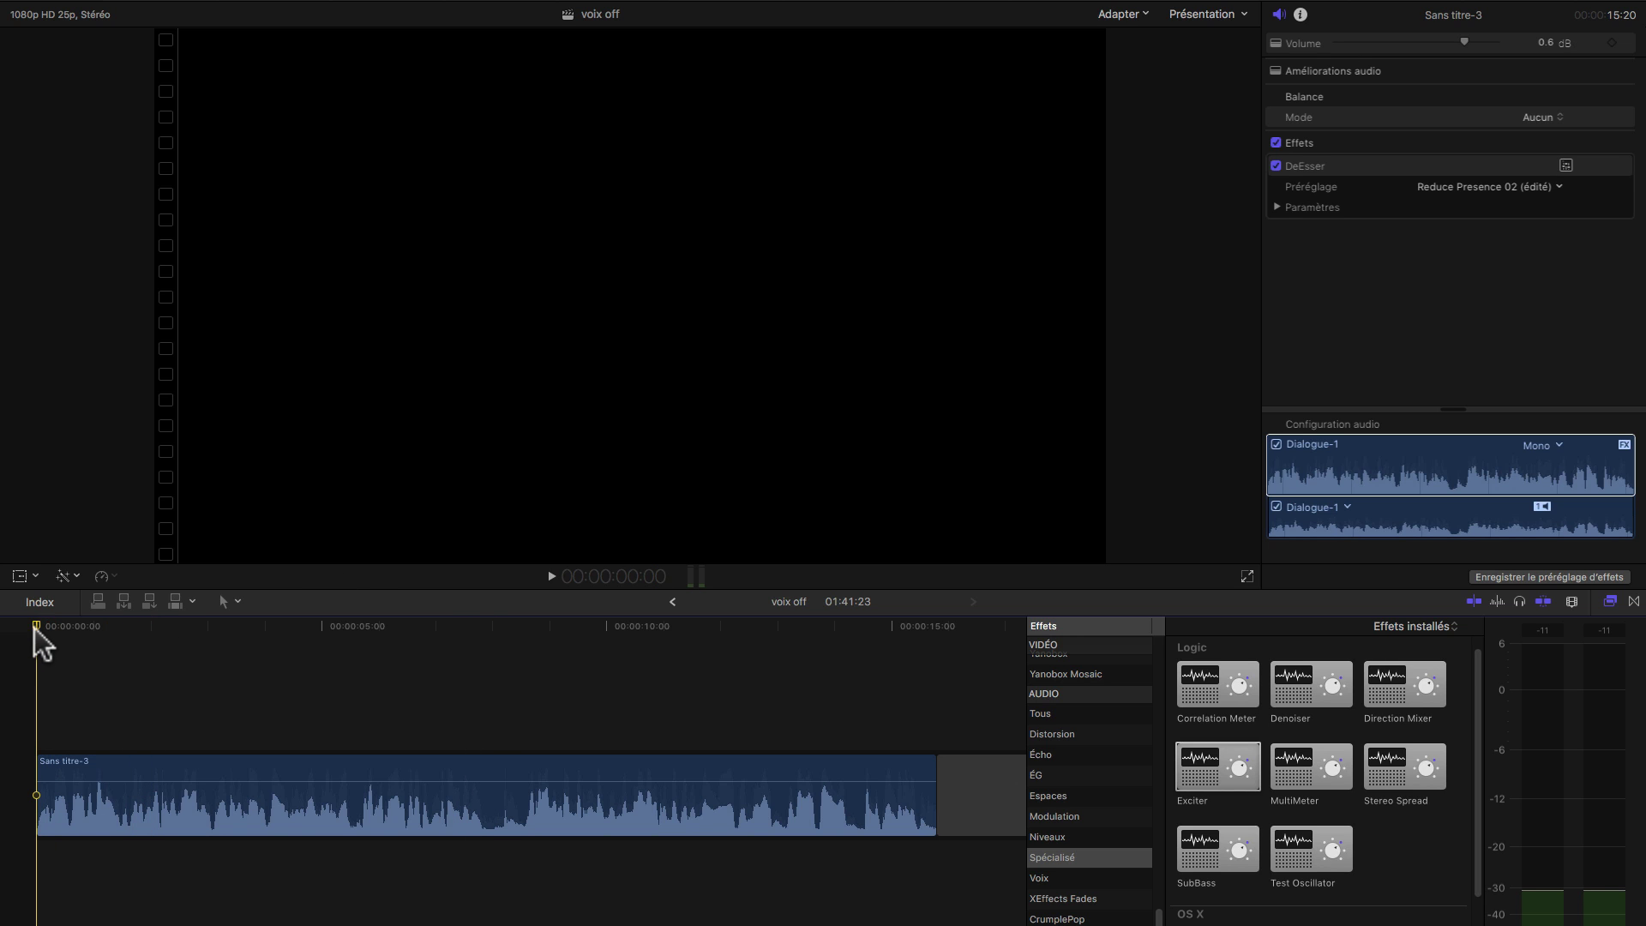
# - Play the voice-over clip while switching the DeEsser off and back on for comparison, and return the playhead to the start
pyautogui.press('space')
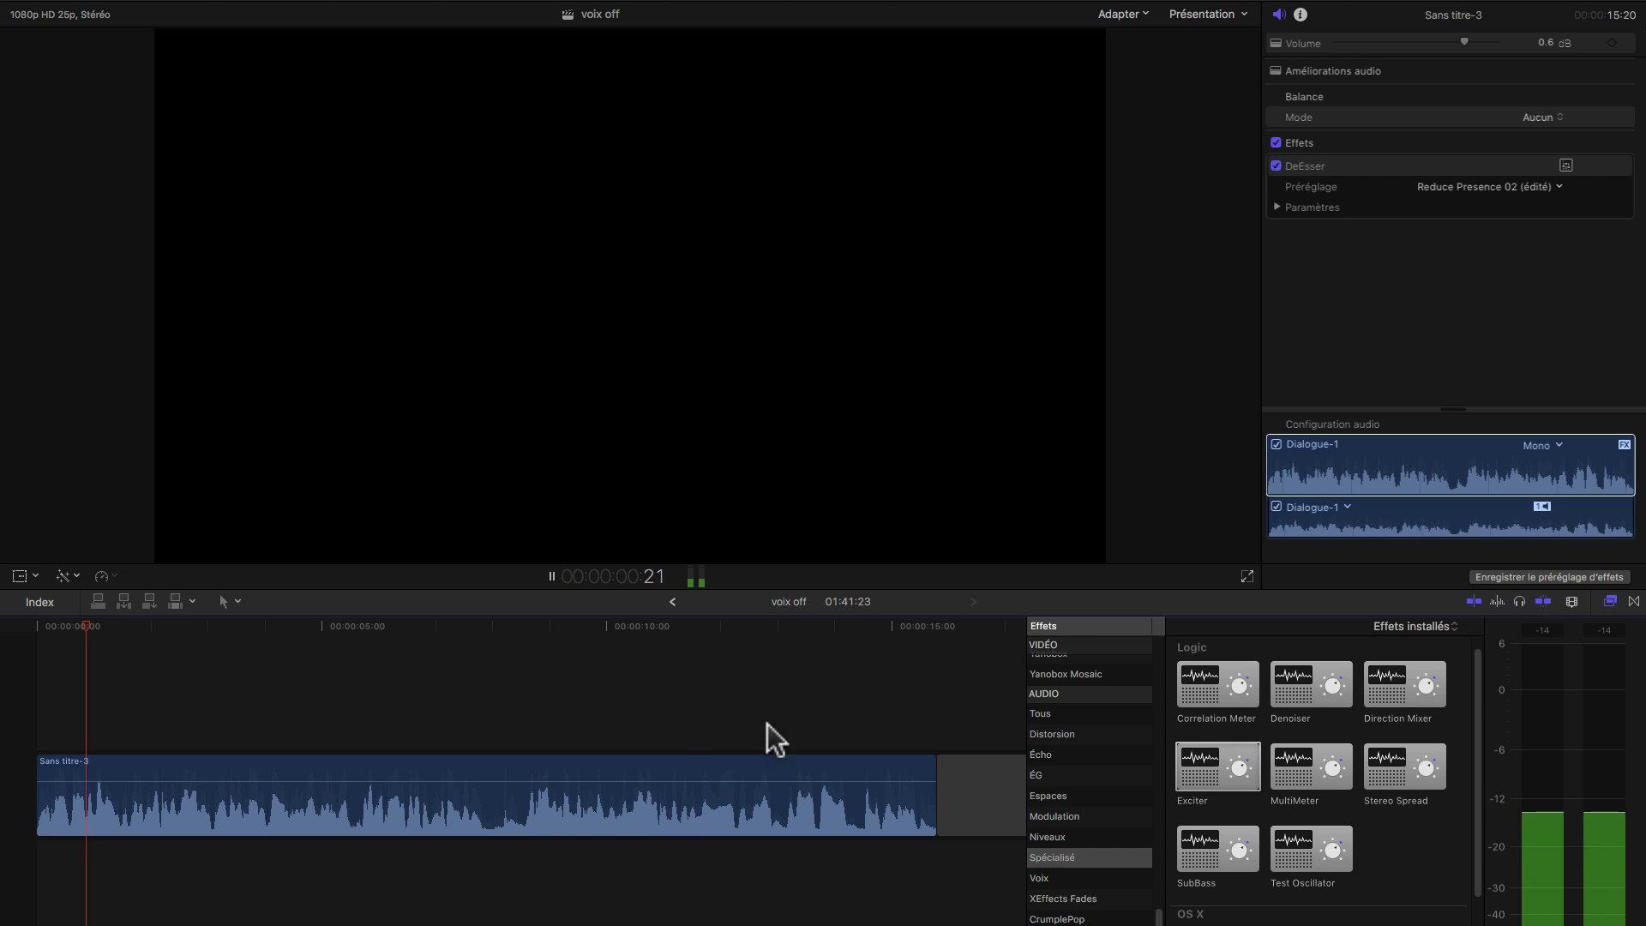
pyautogui.click(1276, 165)
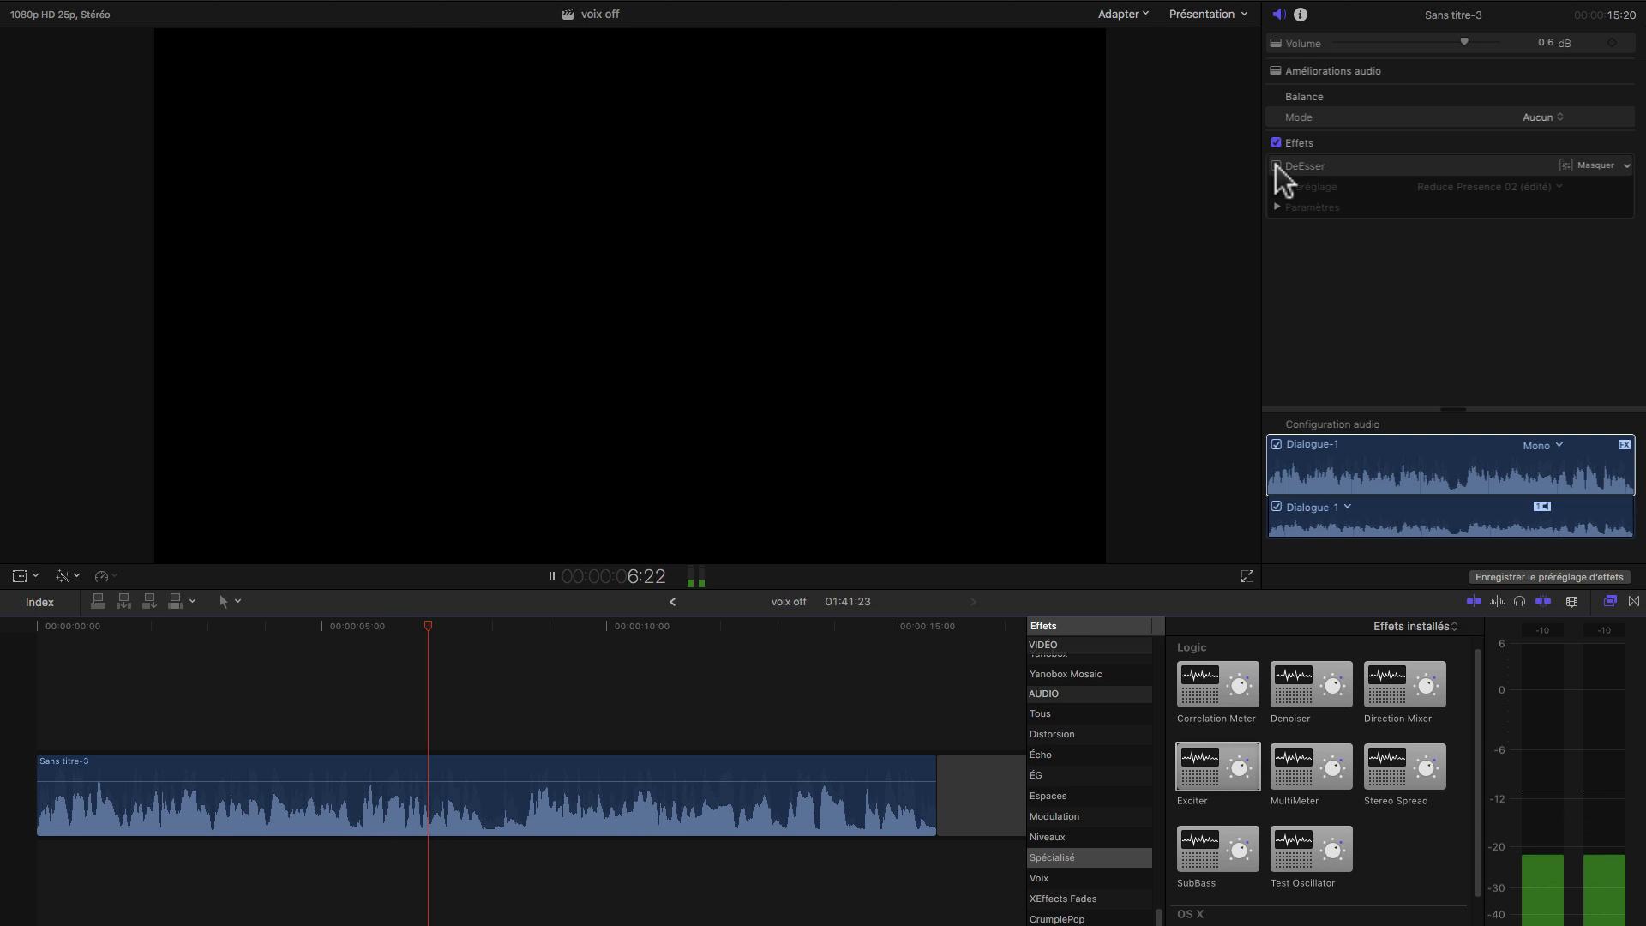
pyautogui.click(1276, 166)
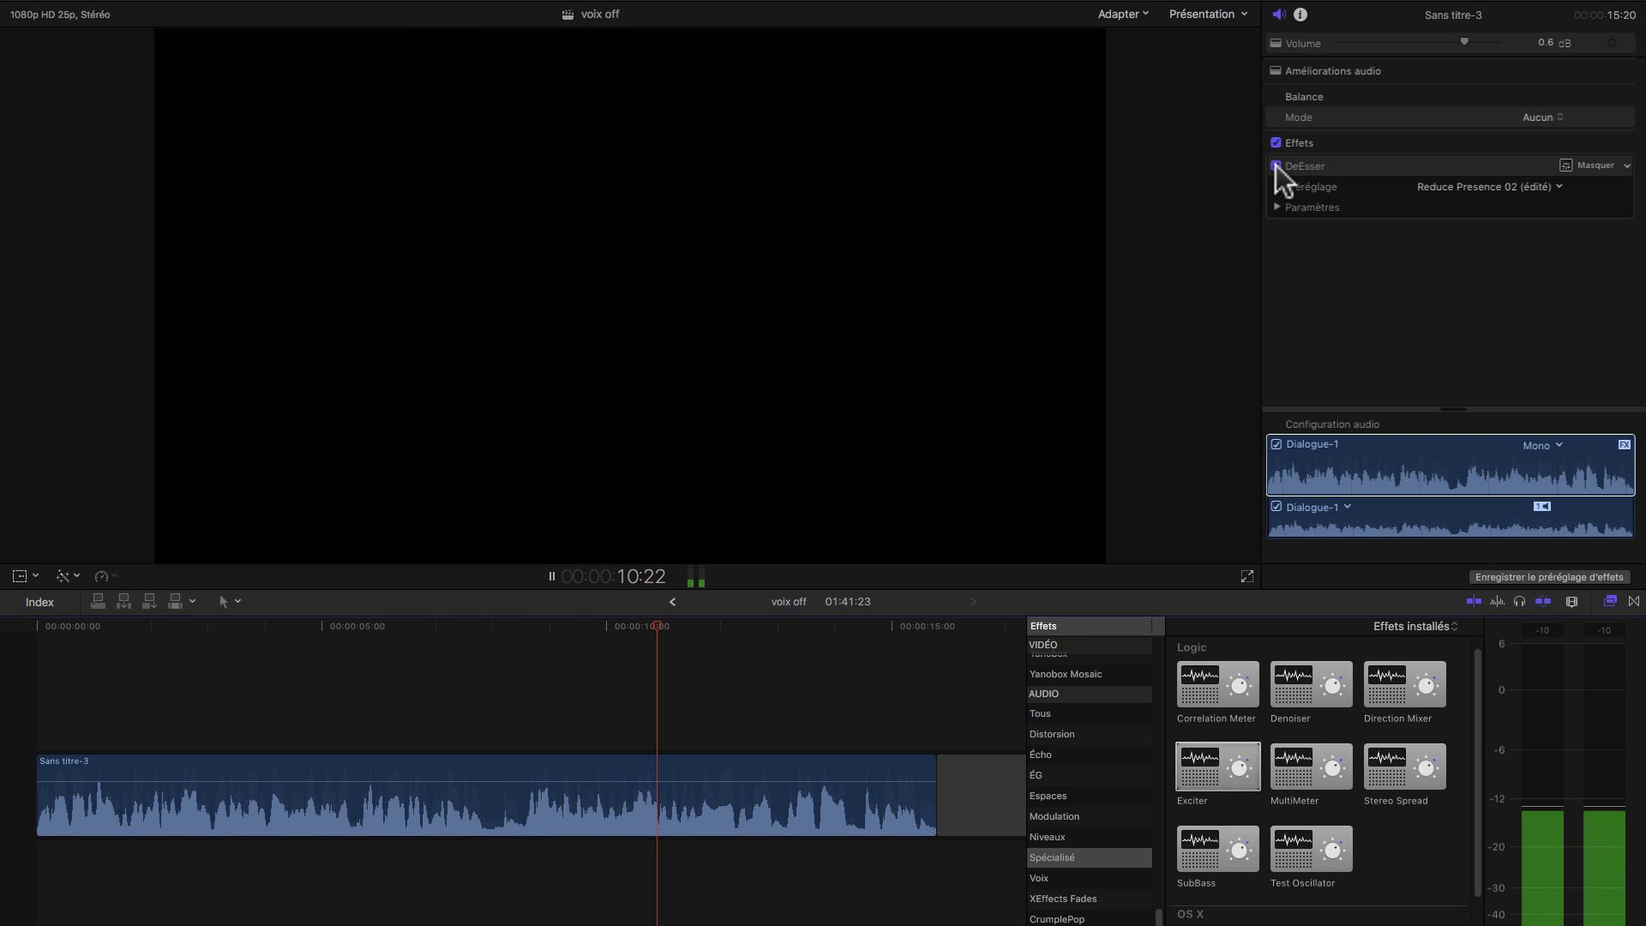
pyautogui.press('space')
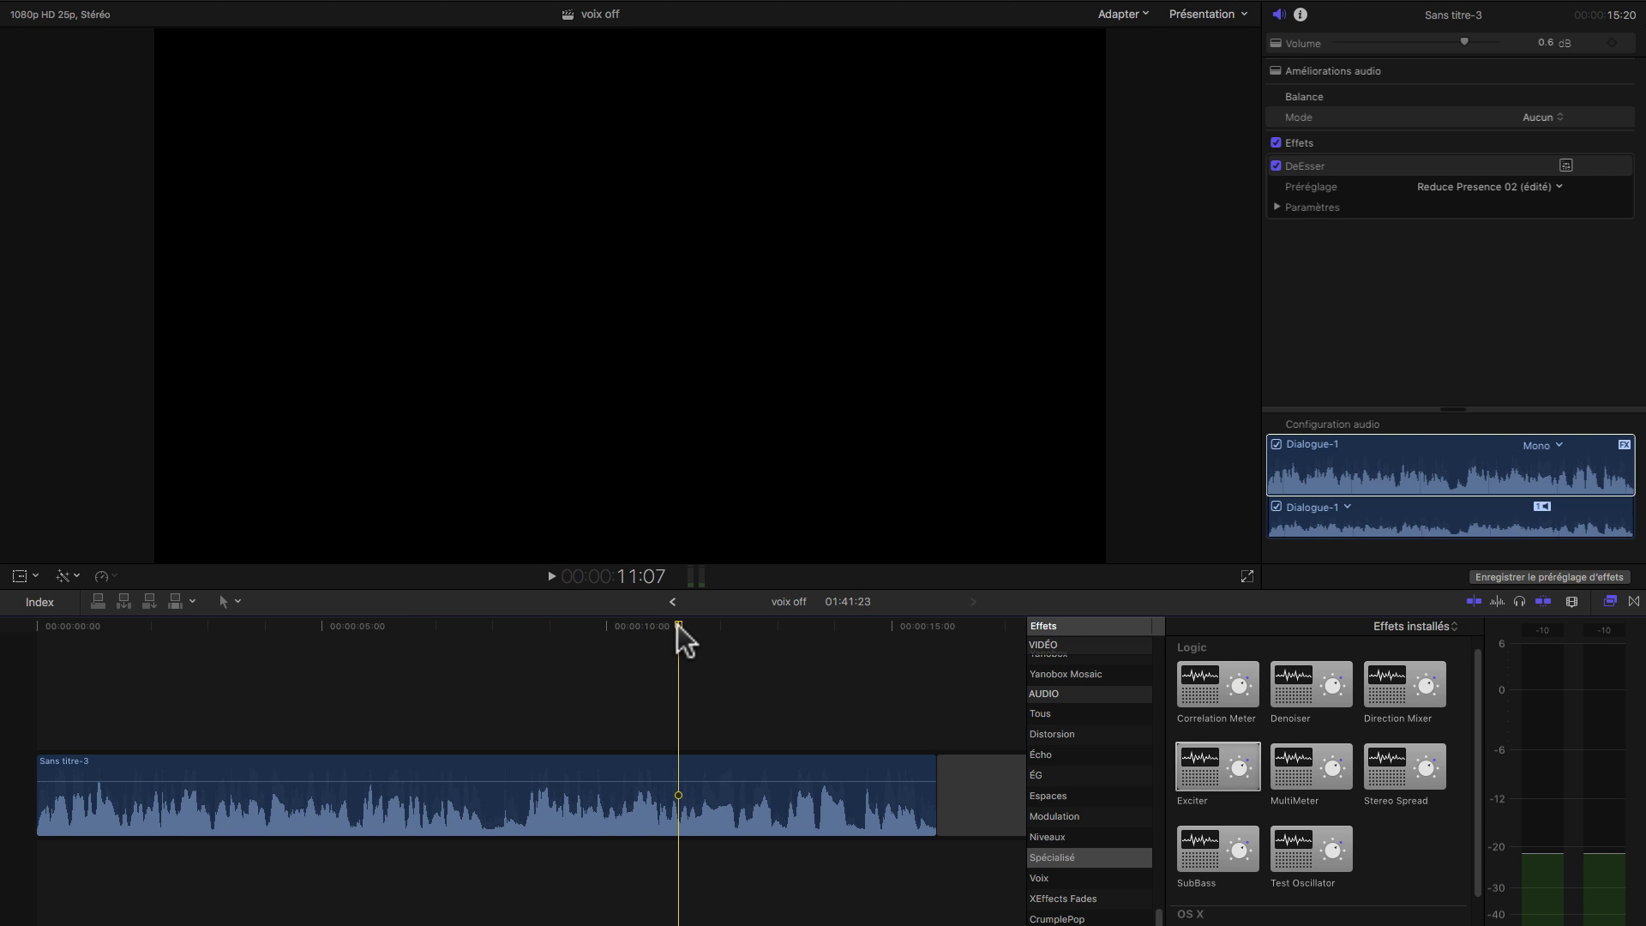
pyautogui.moveTo(679, 628); pyautogui.dragTo(3, 735)
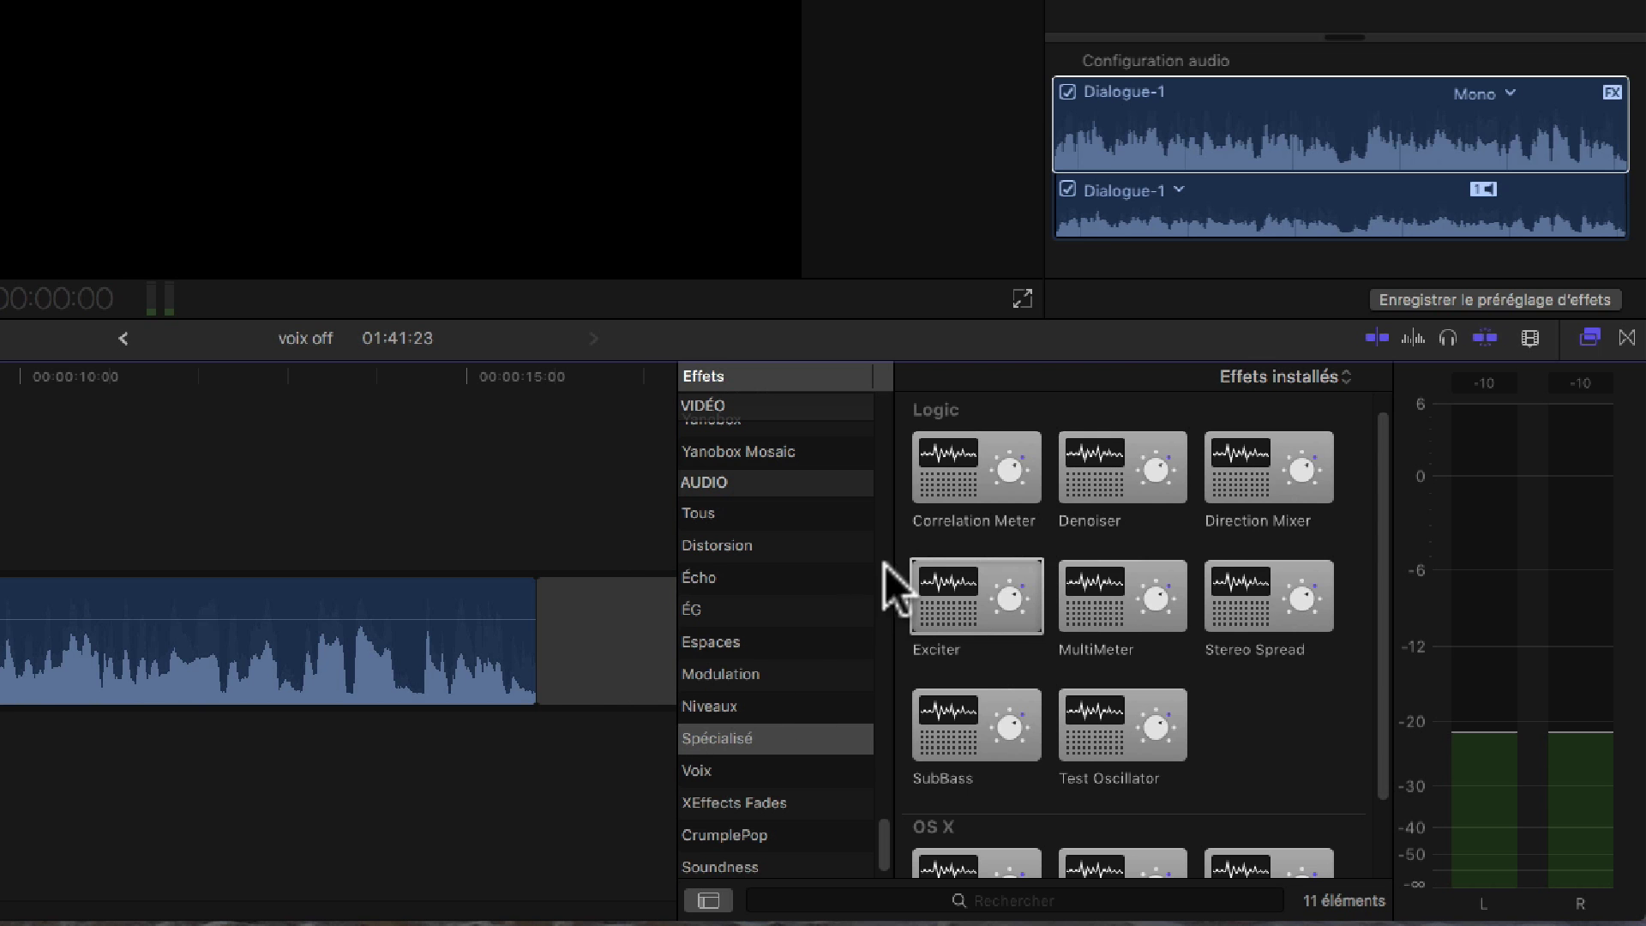
# - Apply the Exciter effect to the voice-over clip and open its parameters and editor window beside the inspector
pyautogui.moveTo(967, 606); pyautogui.dragTo(0, 716)
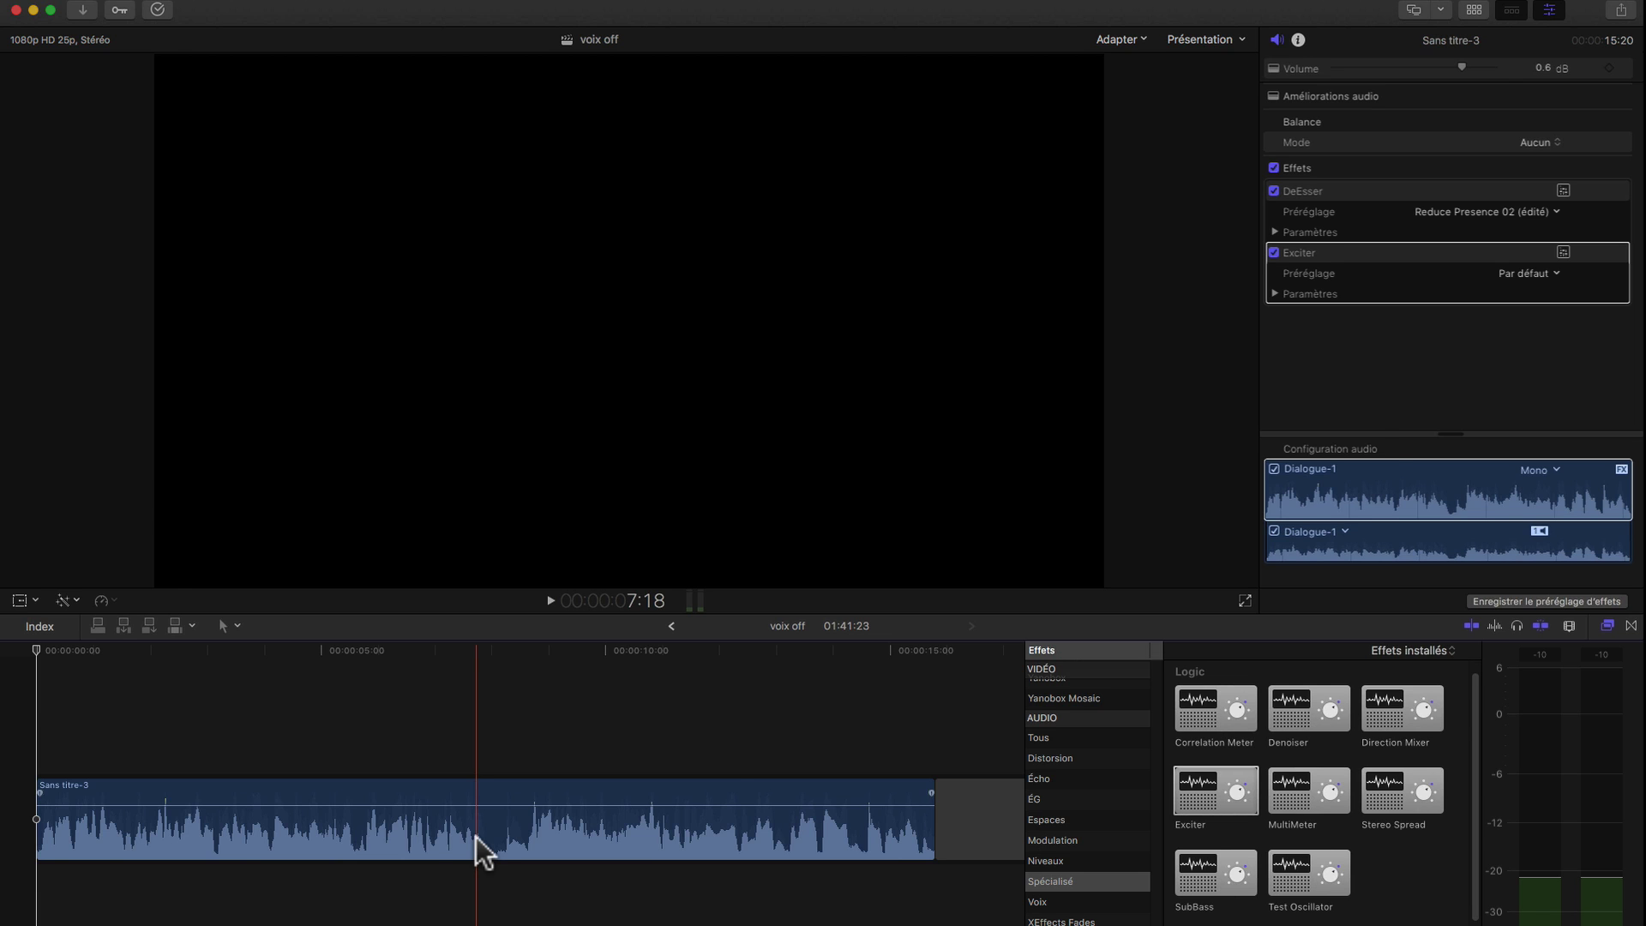
pyautogui.click(1275, 293)
pyautogui.click(1564, 252)
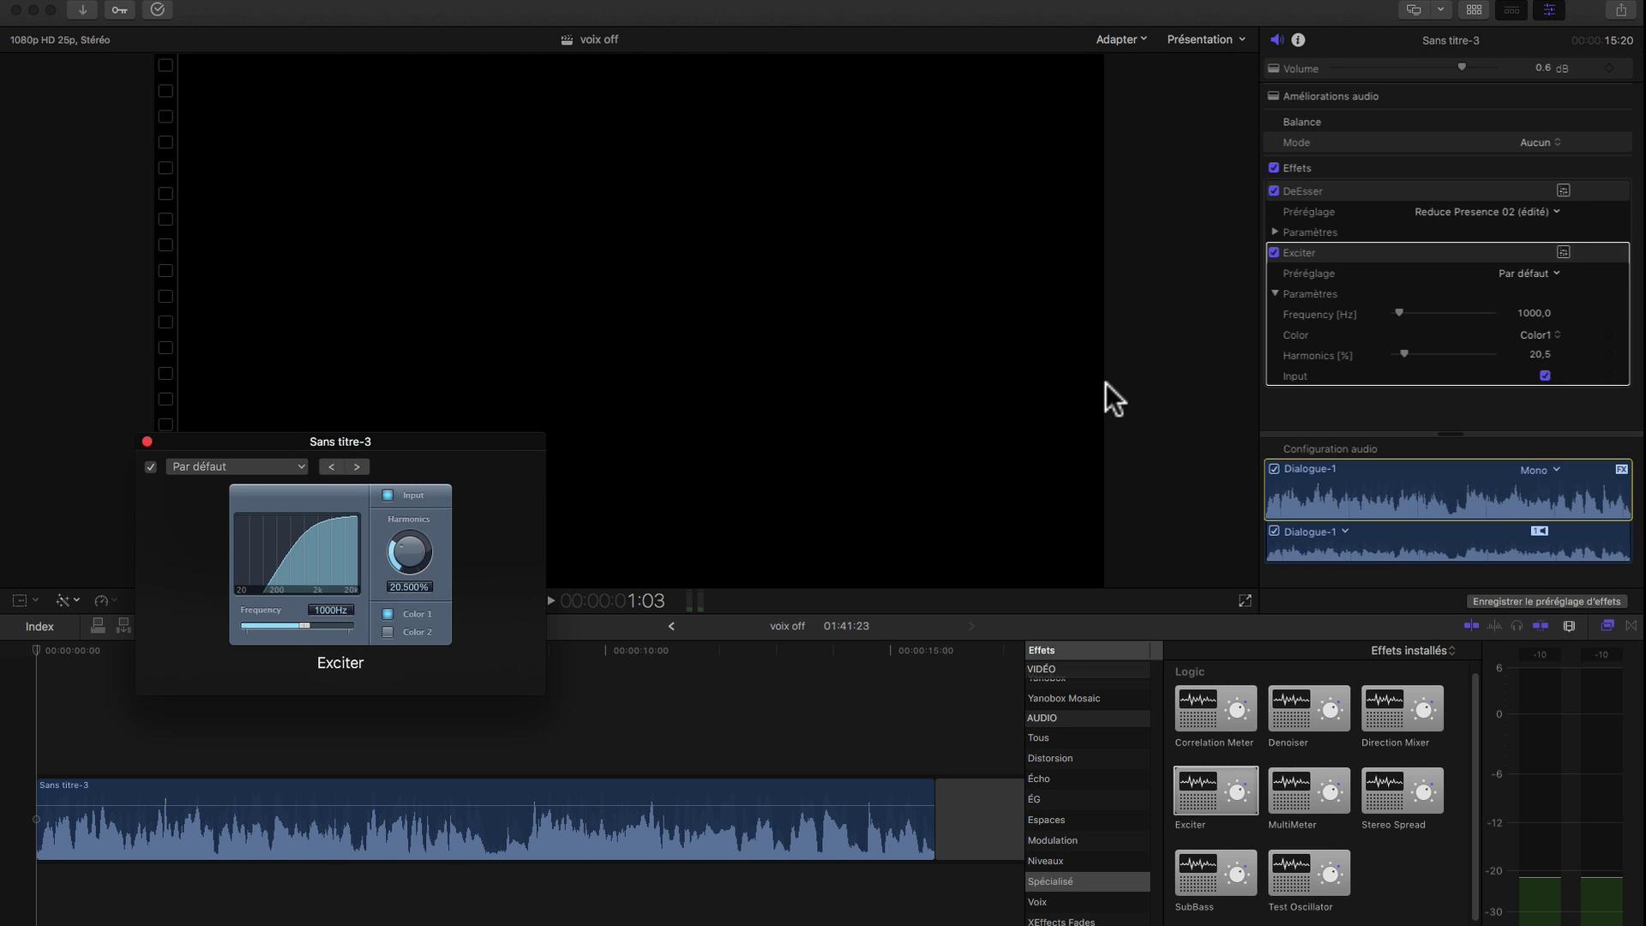
pyautogui.moveTo(549, 463); pyautogui.dragTo(770, 398)
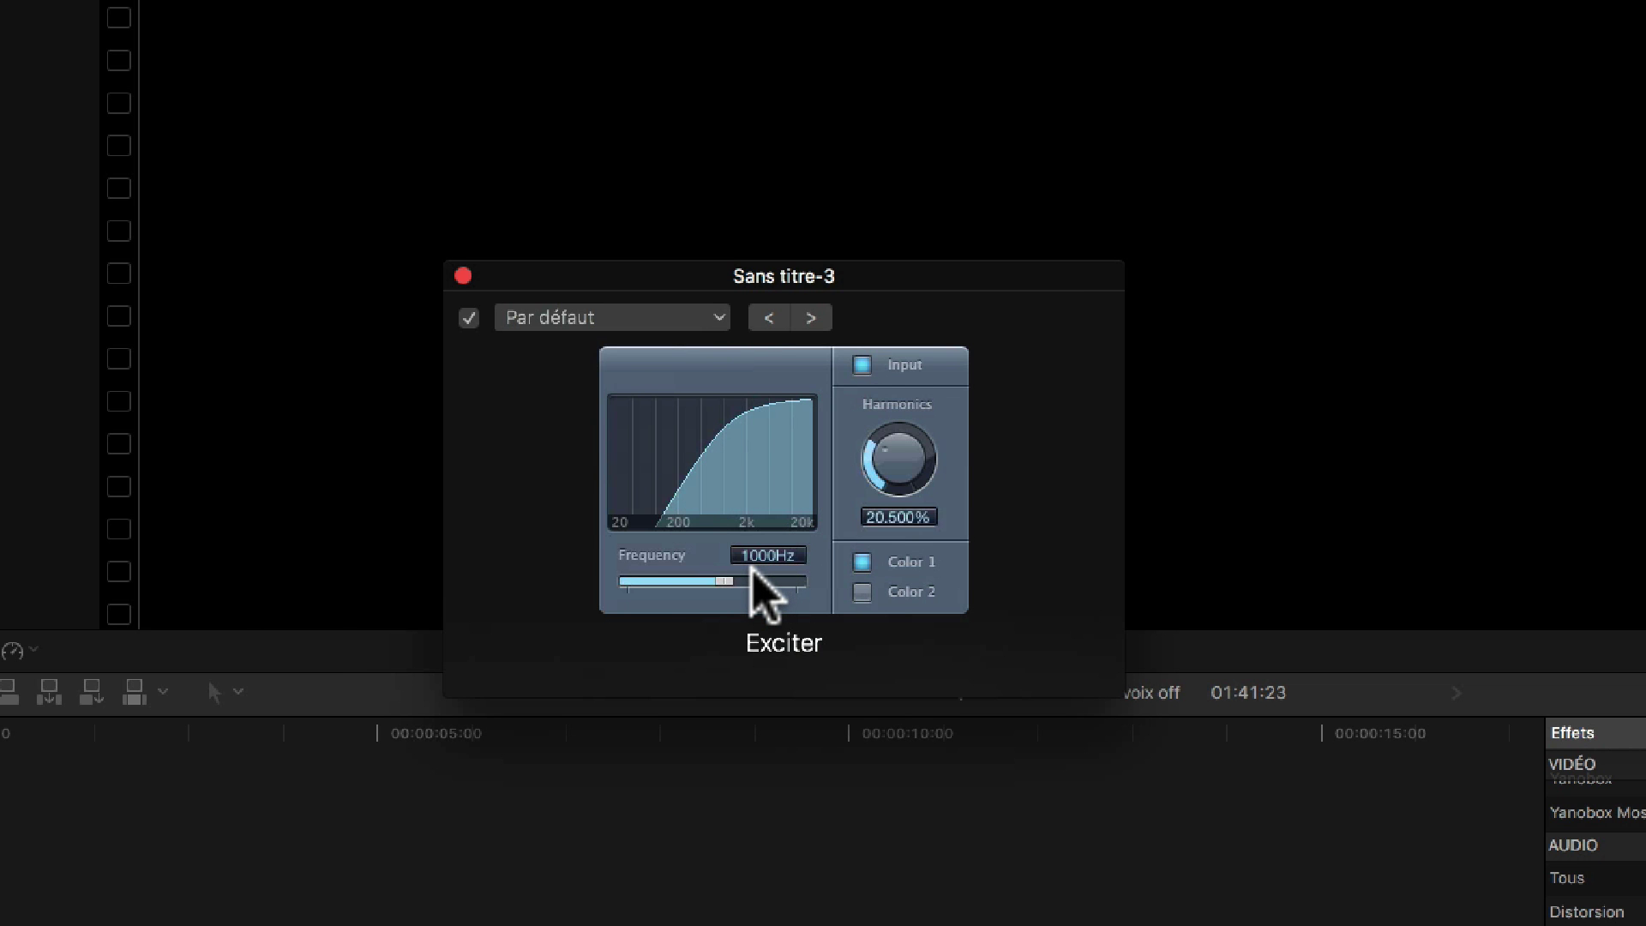
# - Set the Exciter's frequency to 13300 Hz while playing the voice-over from the beginning
pyautogui.click(43, 883)
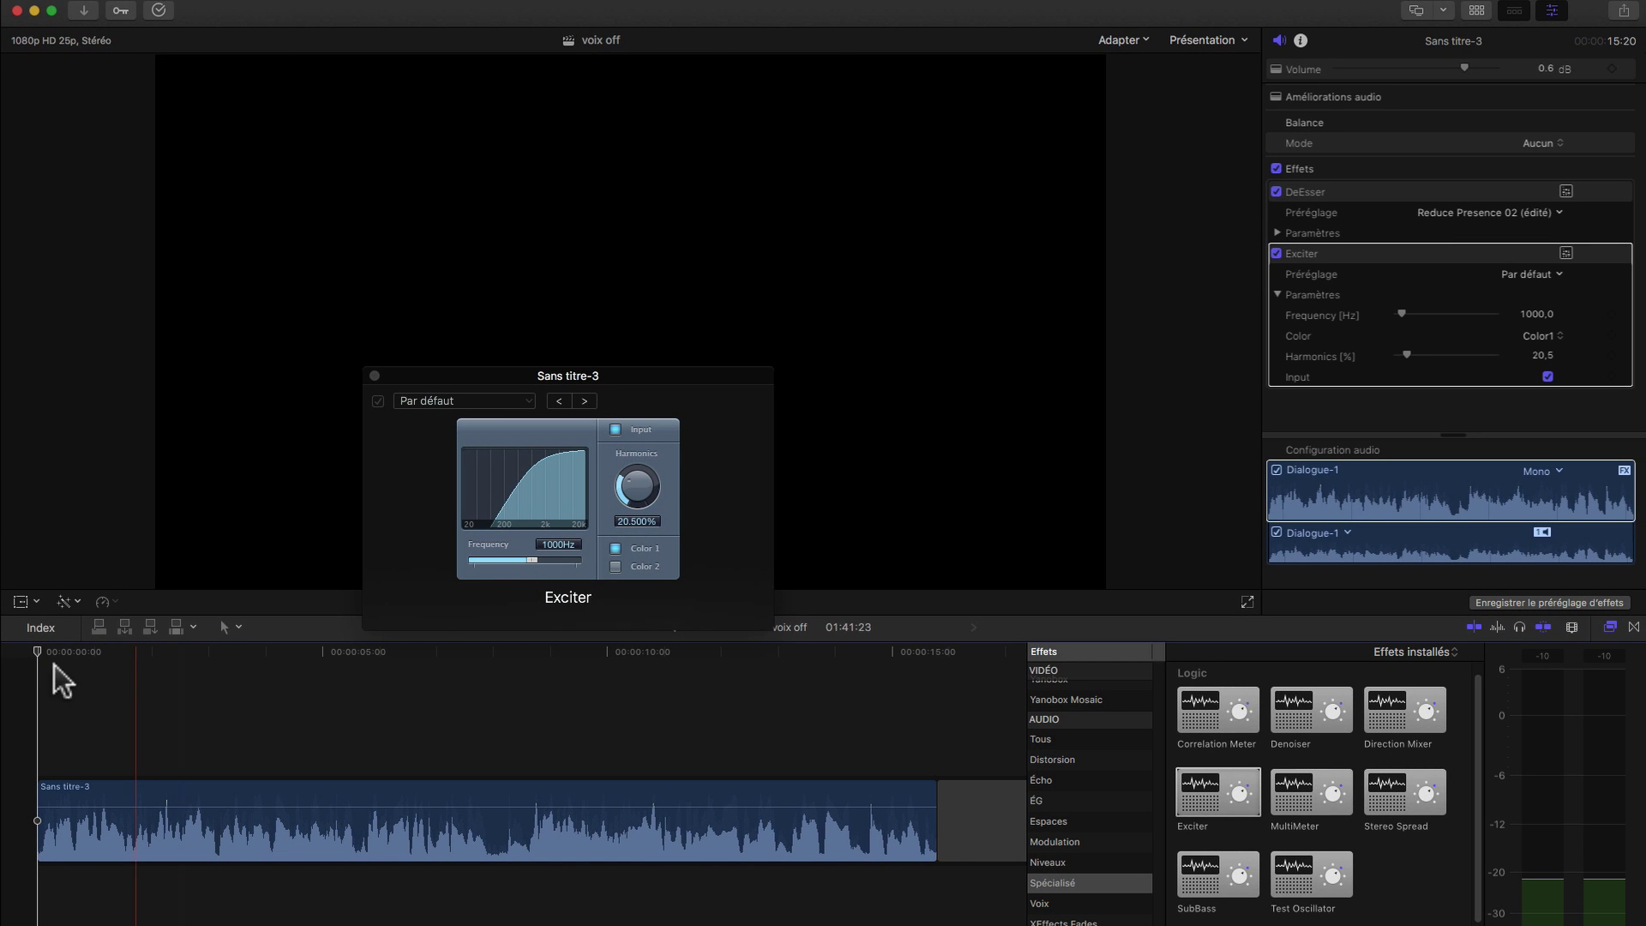
pyautogui.press('space')
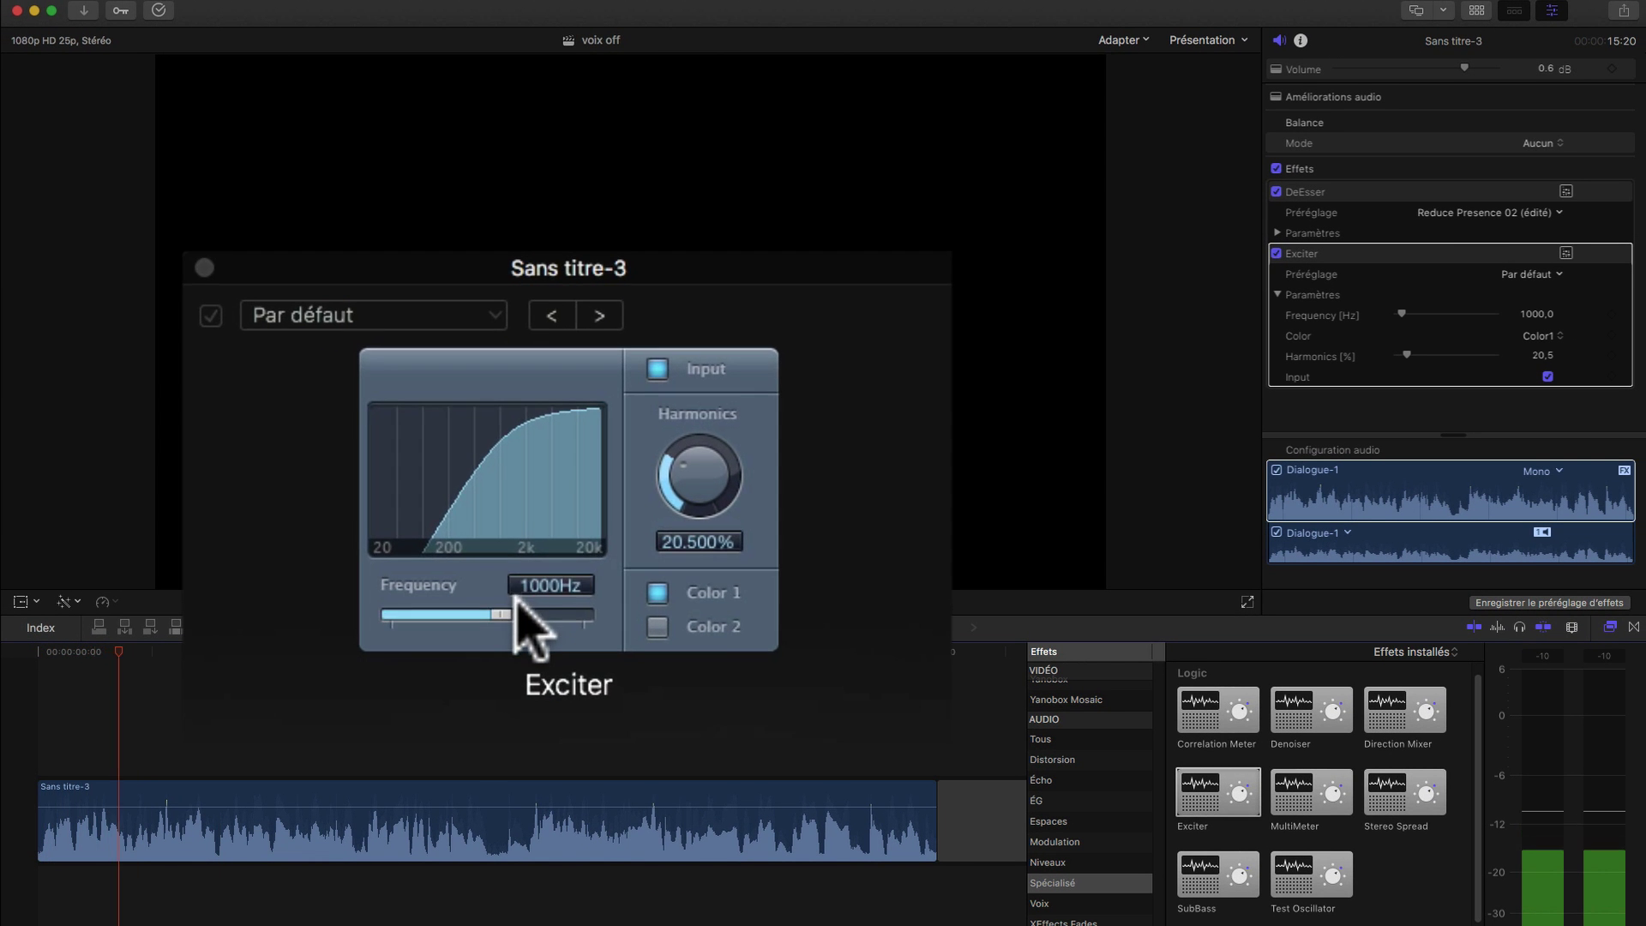
pyautogui.moveTo(530, 564); pyautogui.dragTo(568, 611)
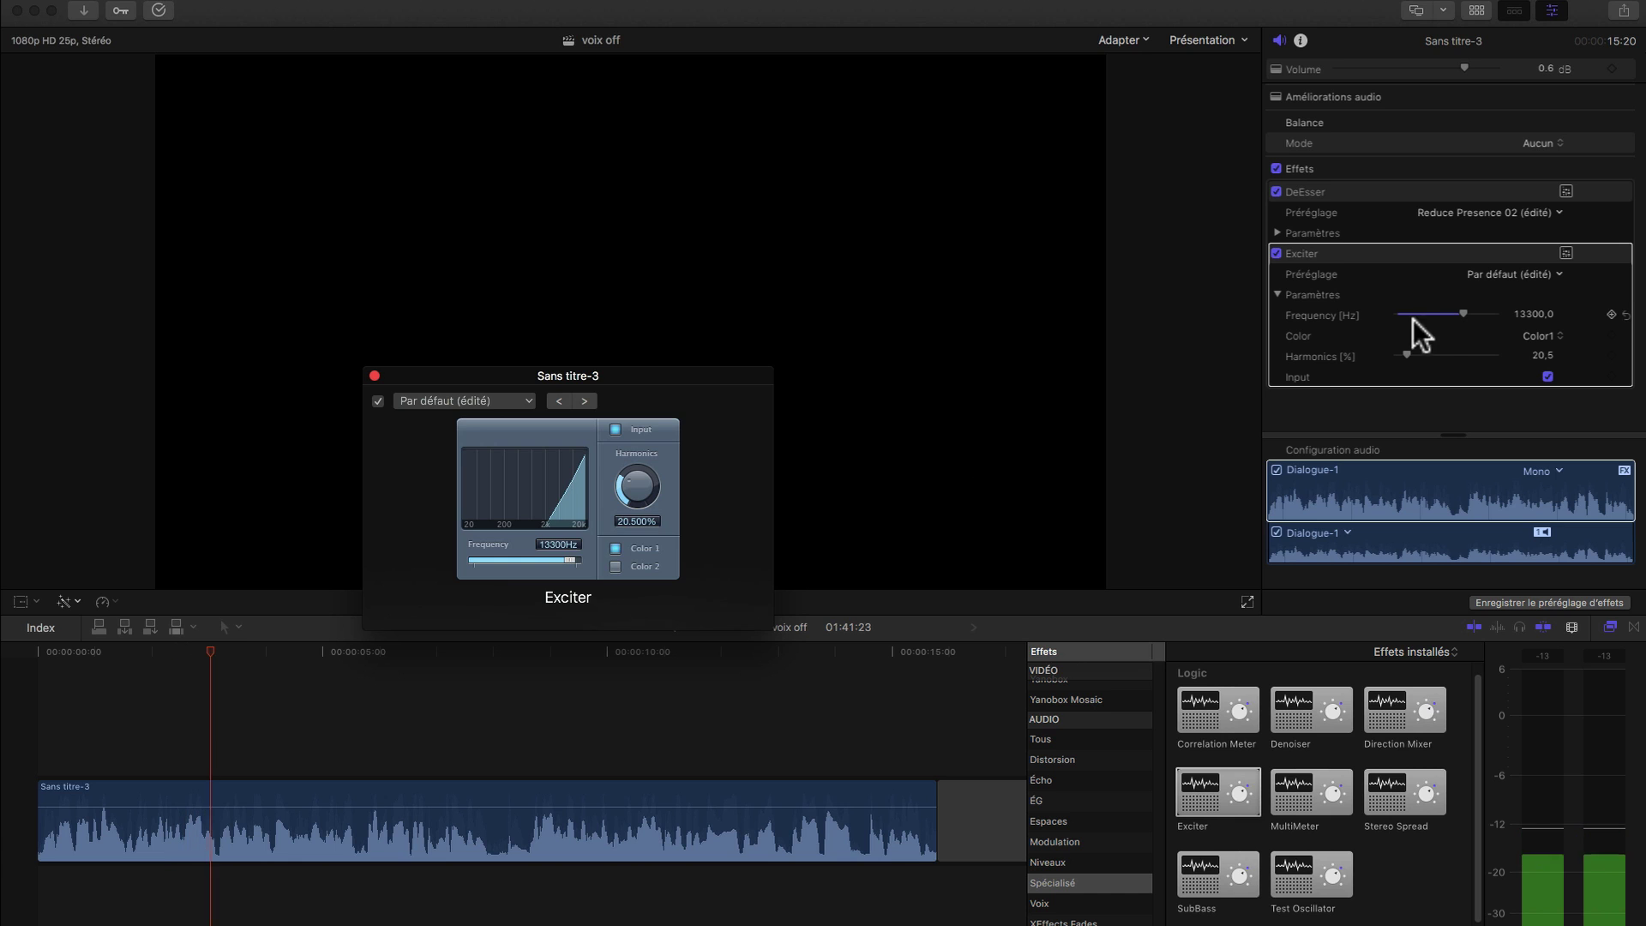
pyautogui.press('space')
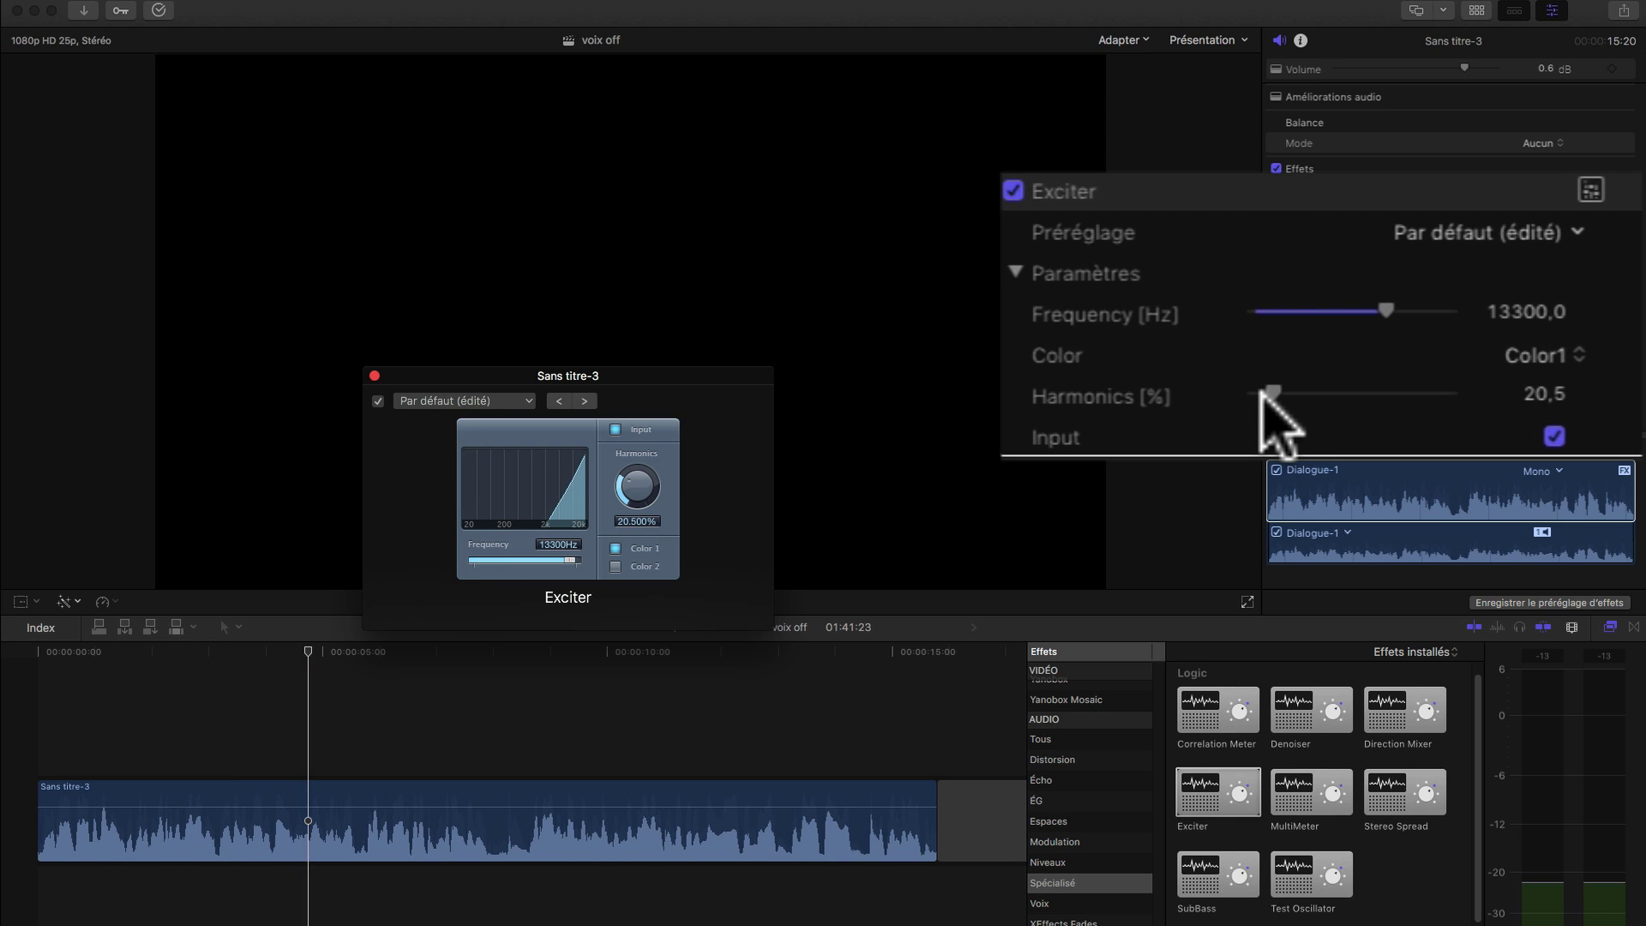
# - Raise the Exciter's harmonics to 98% and play the clip to hear the setting
pyautogui.click(1271, 385)
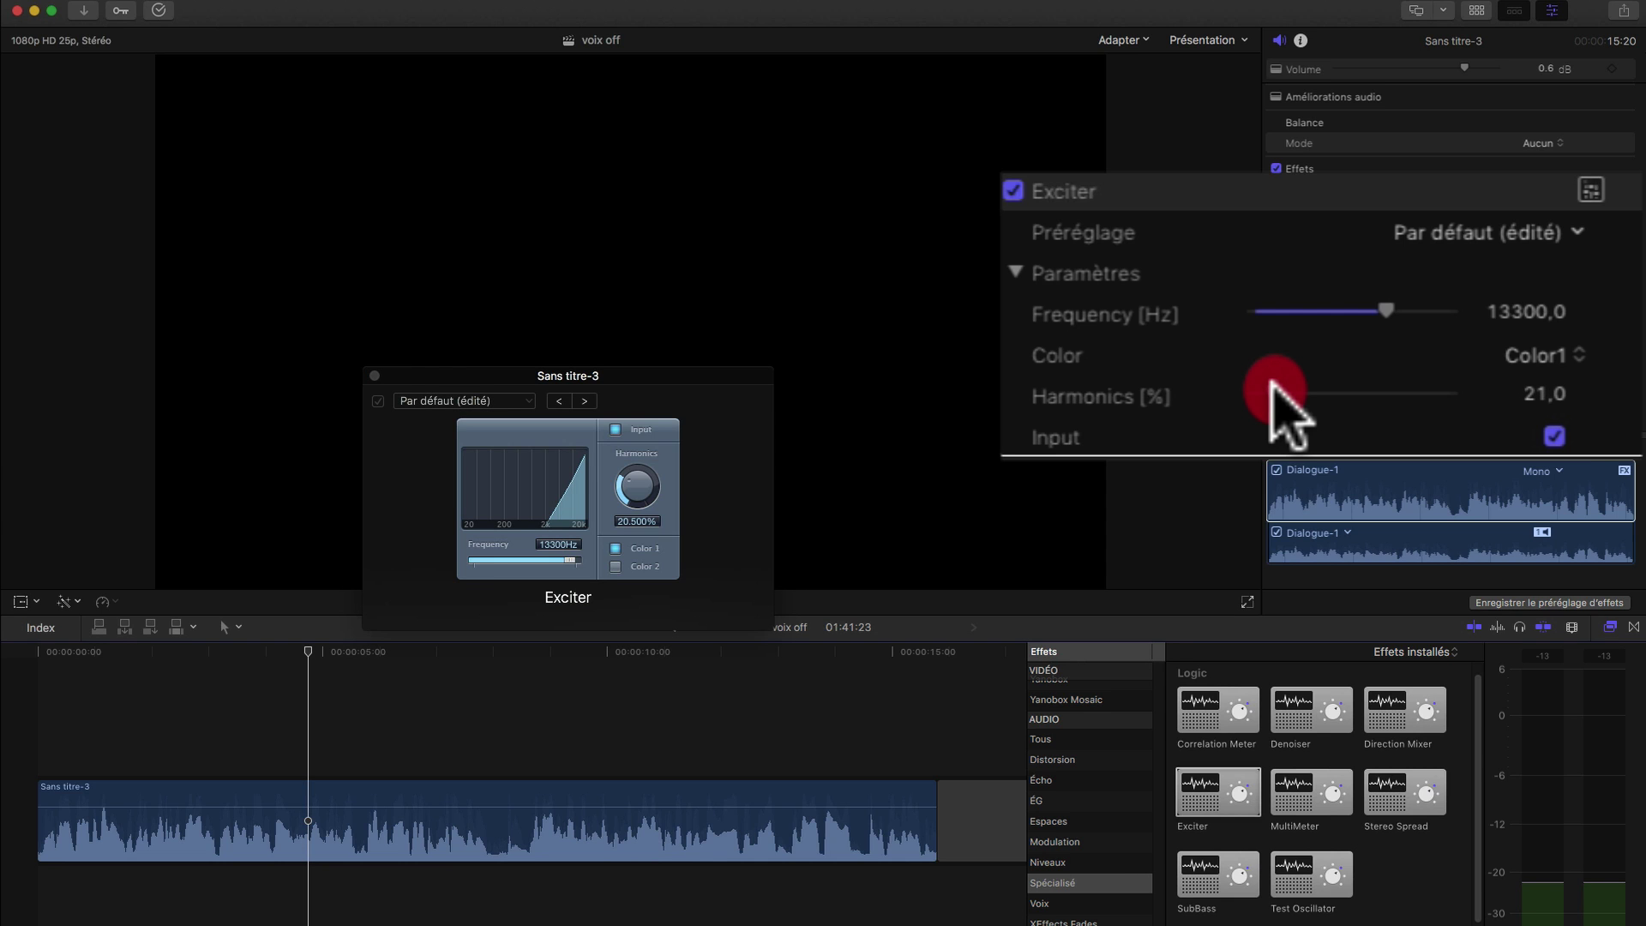
pyautogui.moveTo(1272, 382); pyautogui.dragTo(1350, 386)
pyautogui.press('space')
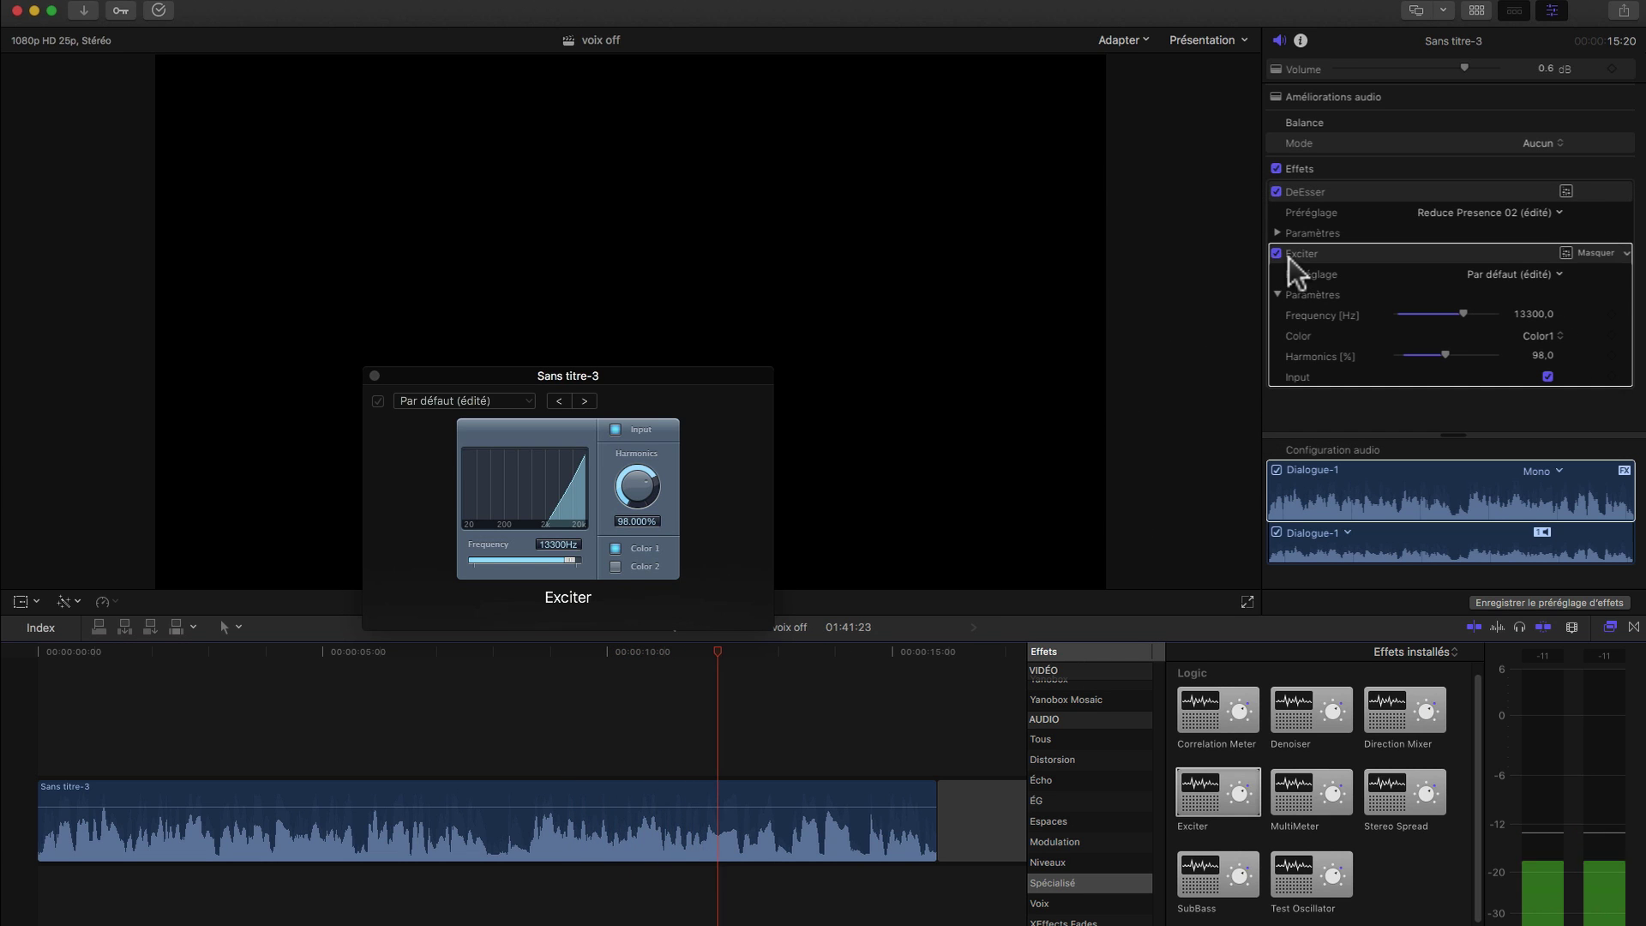
pyautogui.press('space')
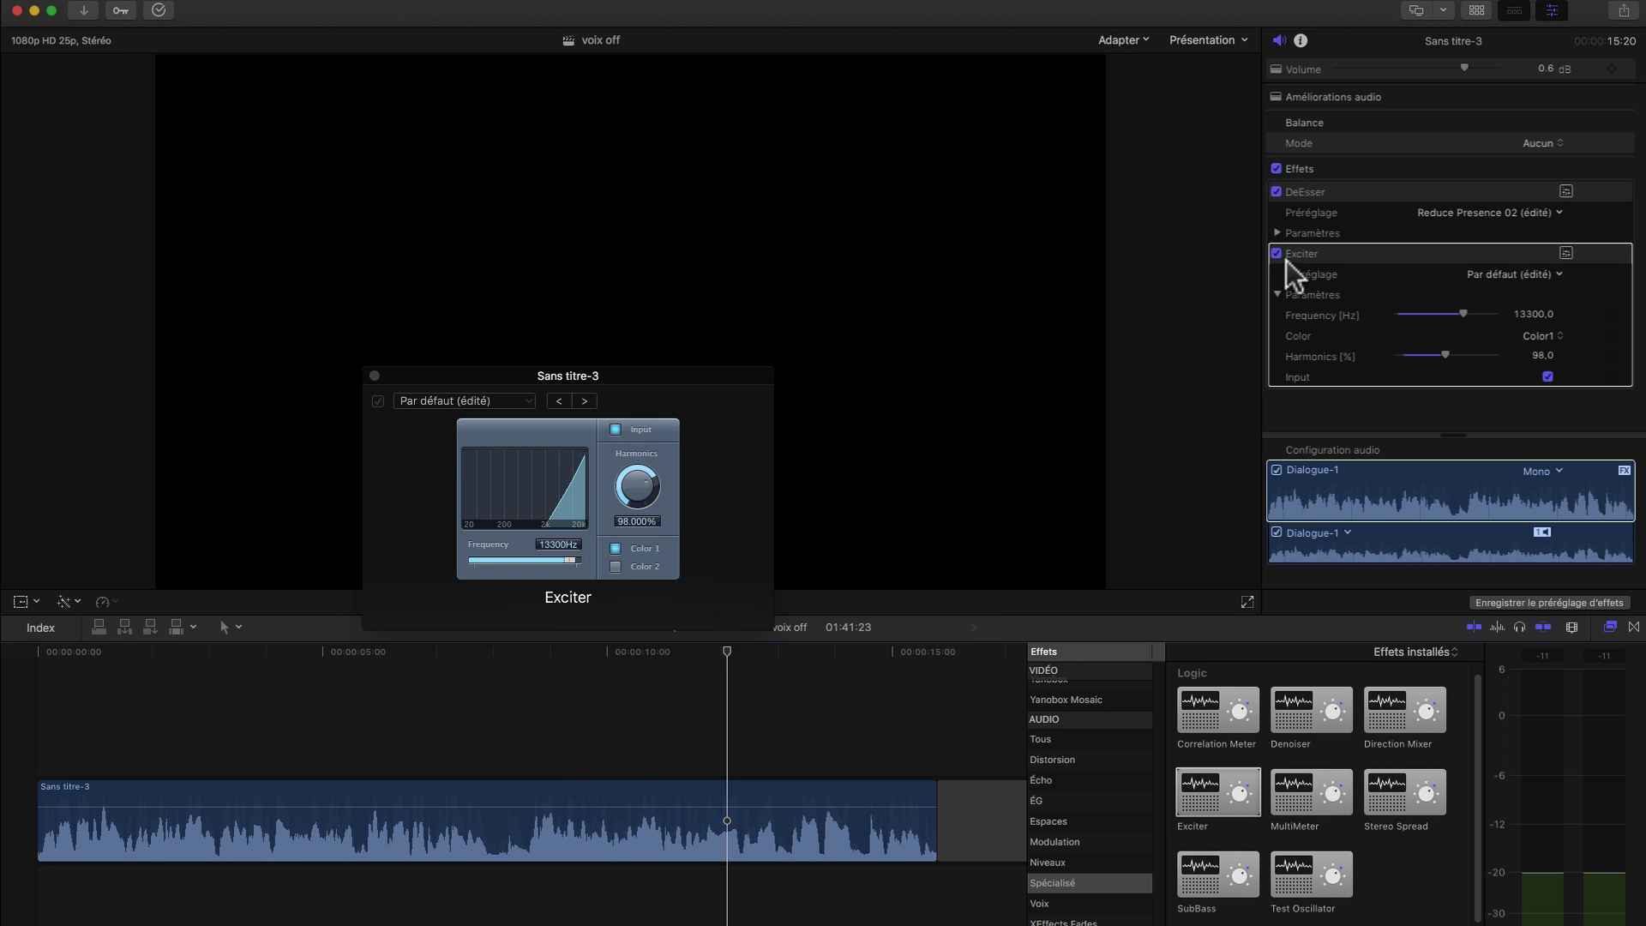
# - Replay the voice-over from the start, switching all audio effects off and on to compare raw and processed sound
pyautogui.click(1277, 168)
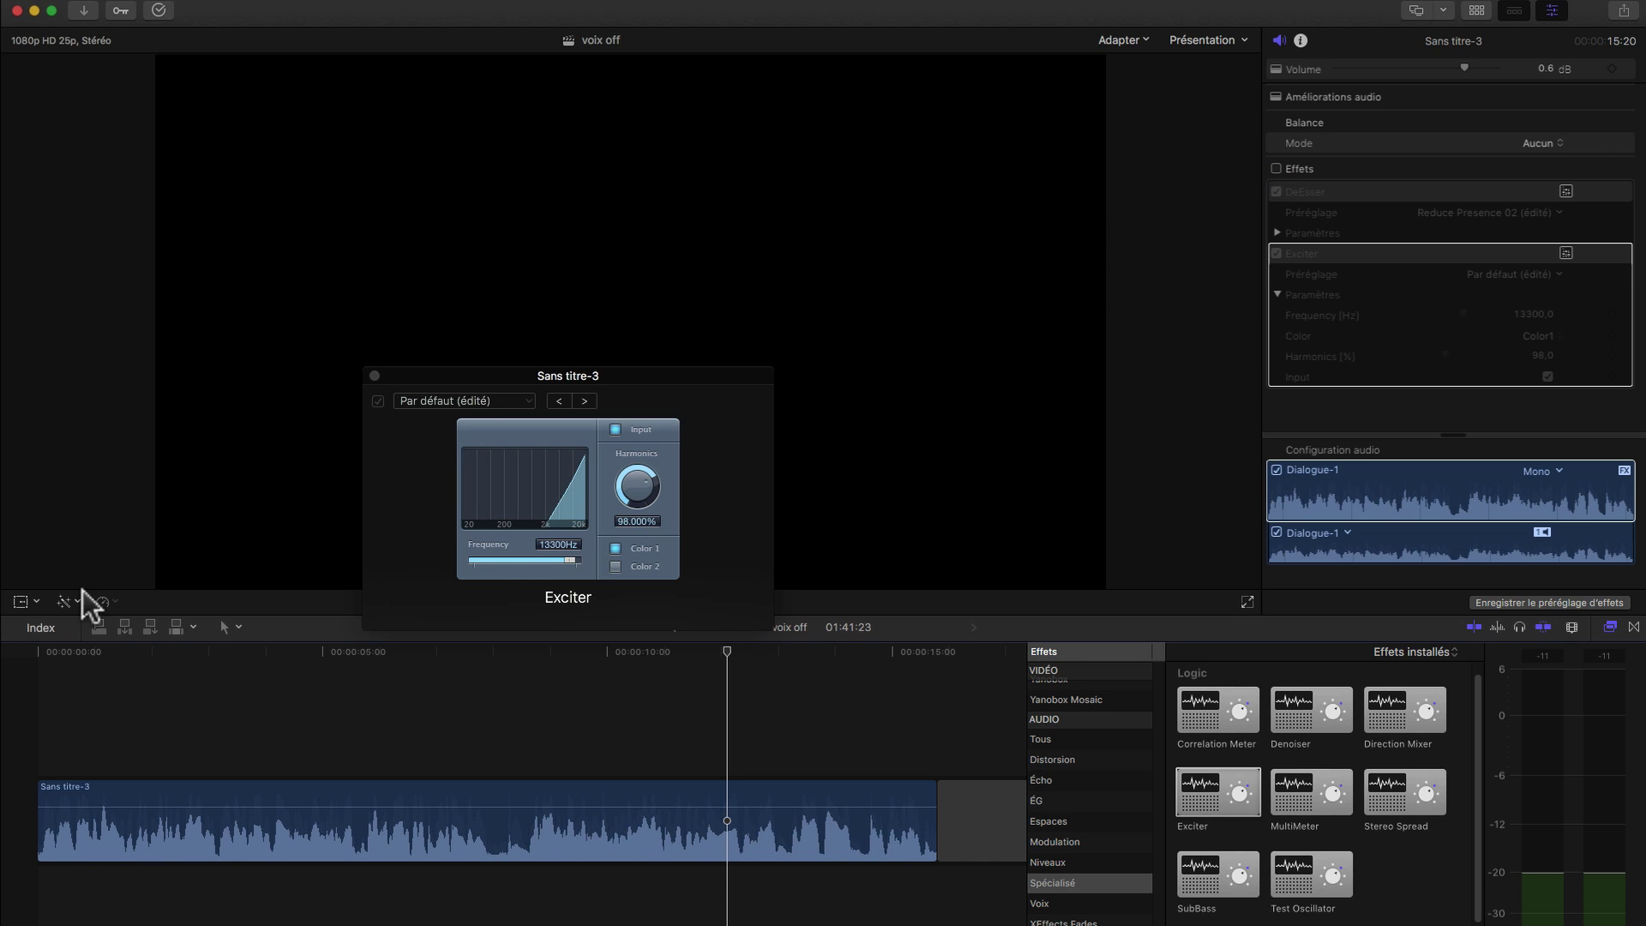
pyautogui.click(38, 669)
pyautogui.press('space')
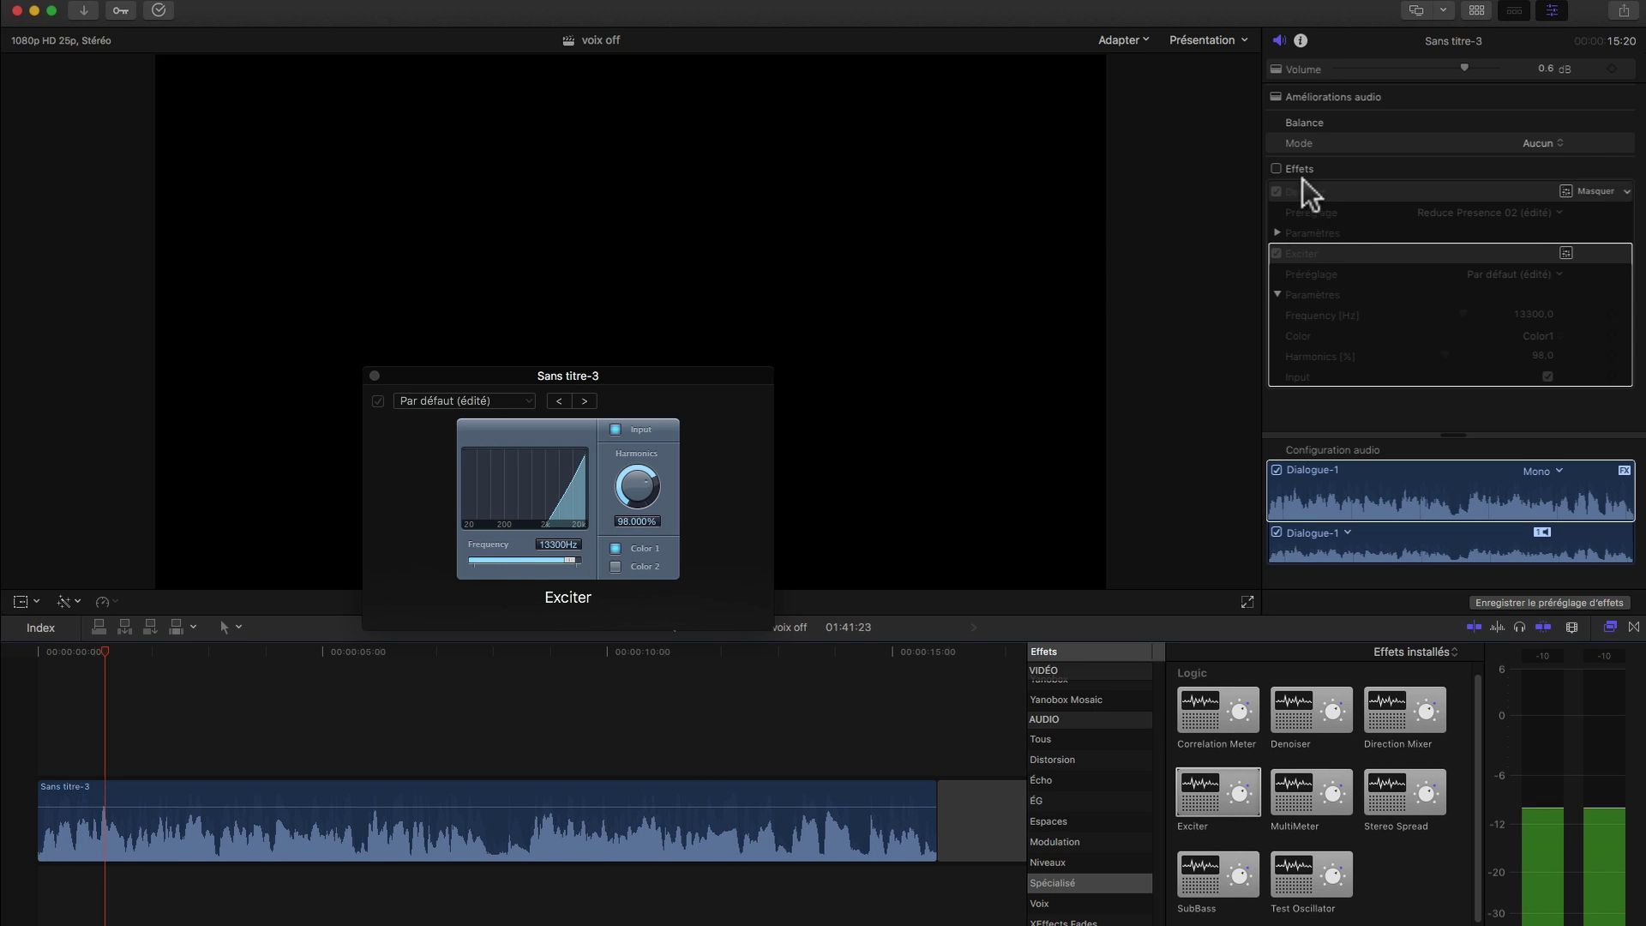
pyautogui.click(1275, 167)
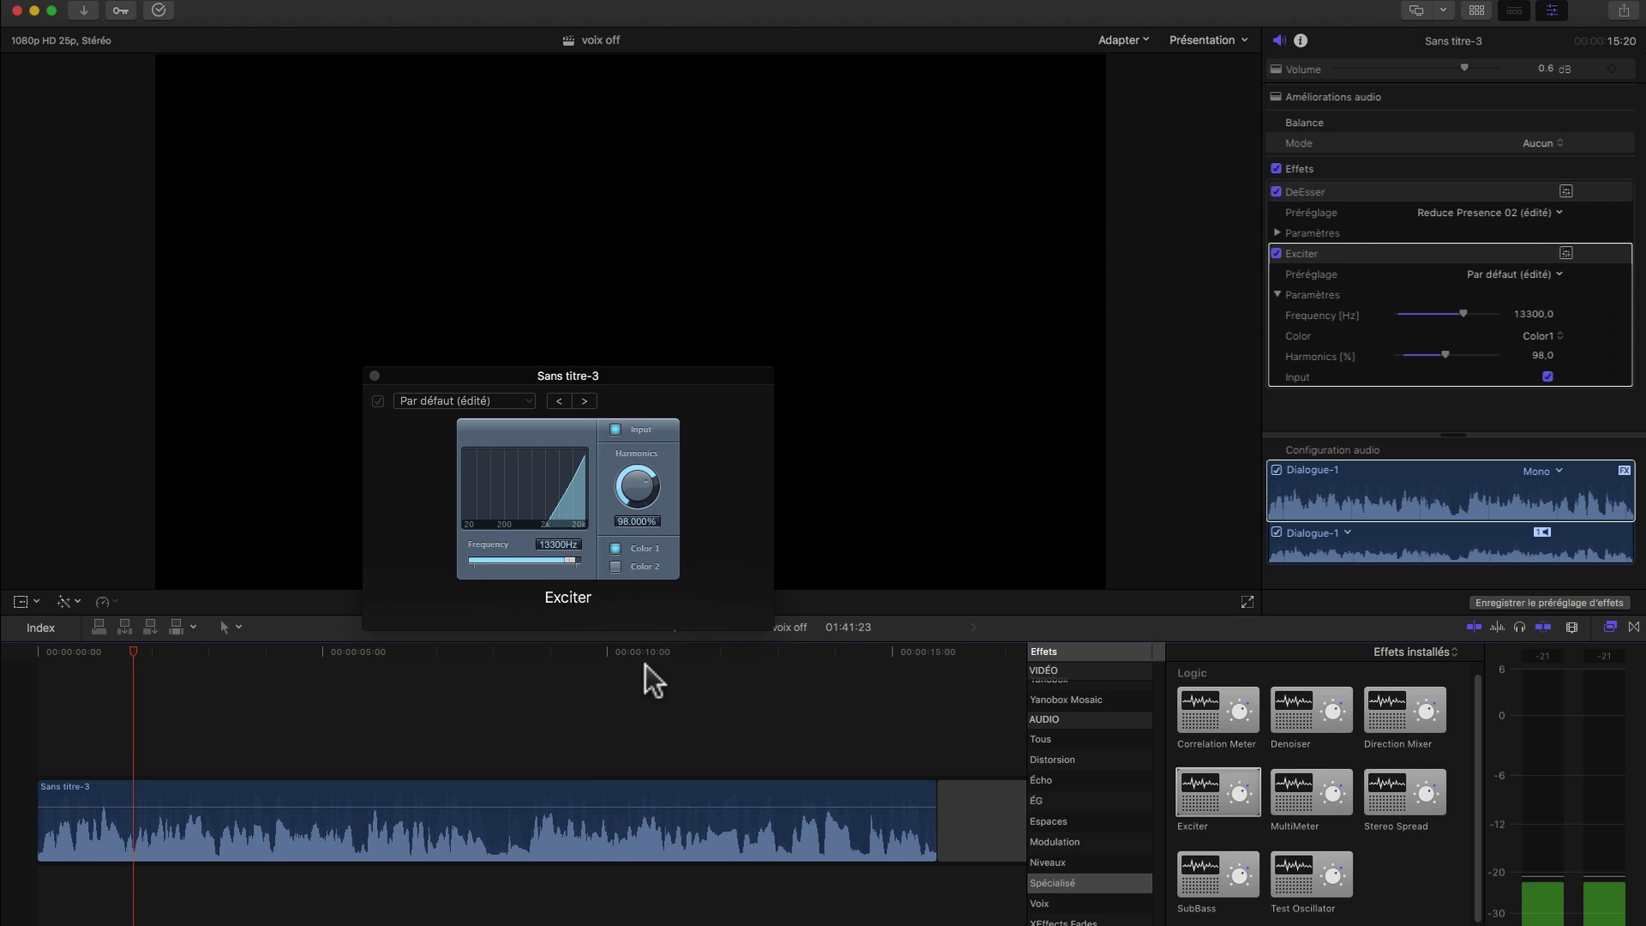
pyautogui.click(1277, 167)
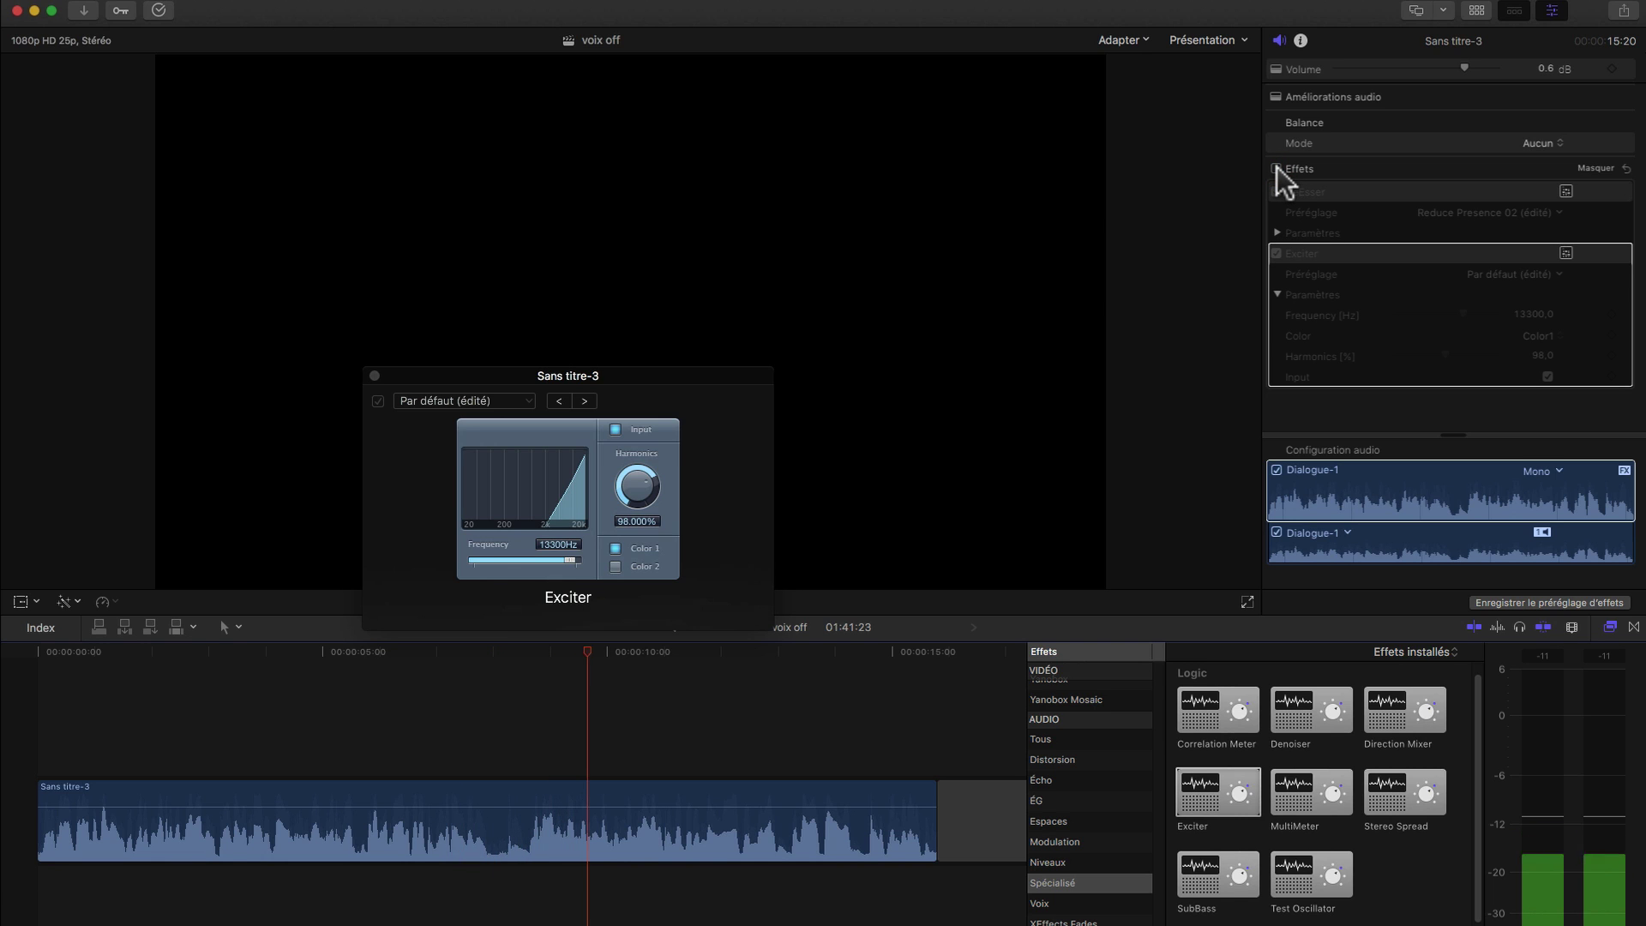
pyautogui.click(1277, 168)
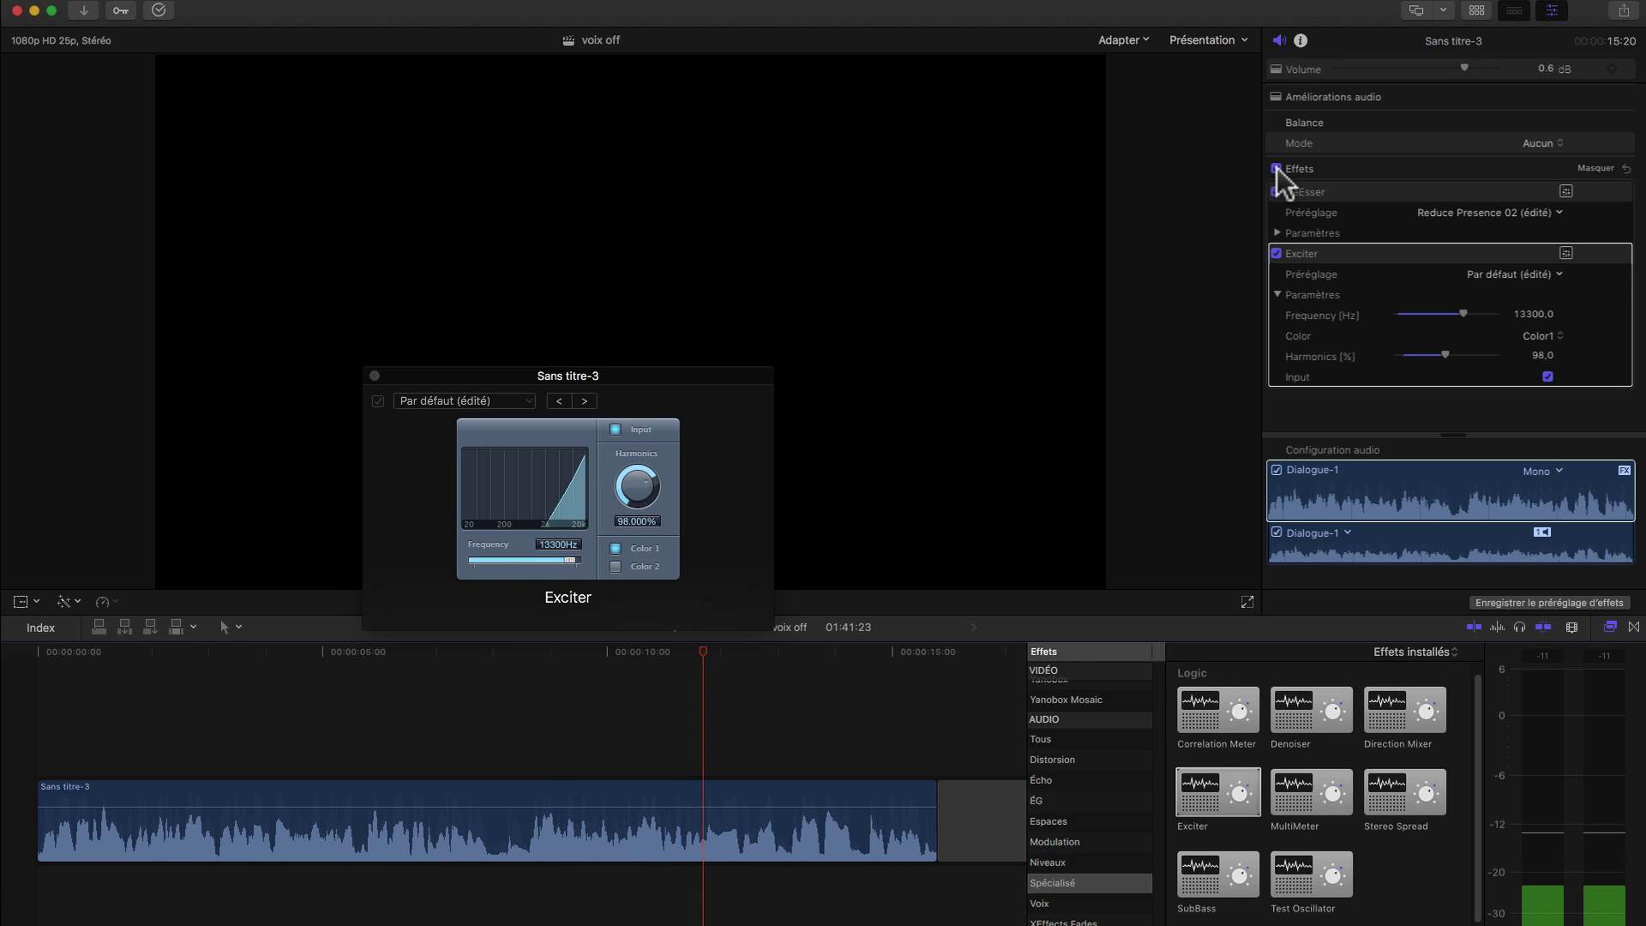
pyautogui.press('space')
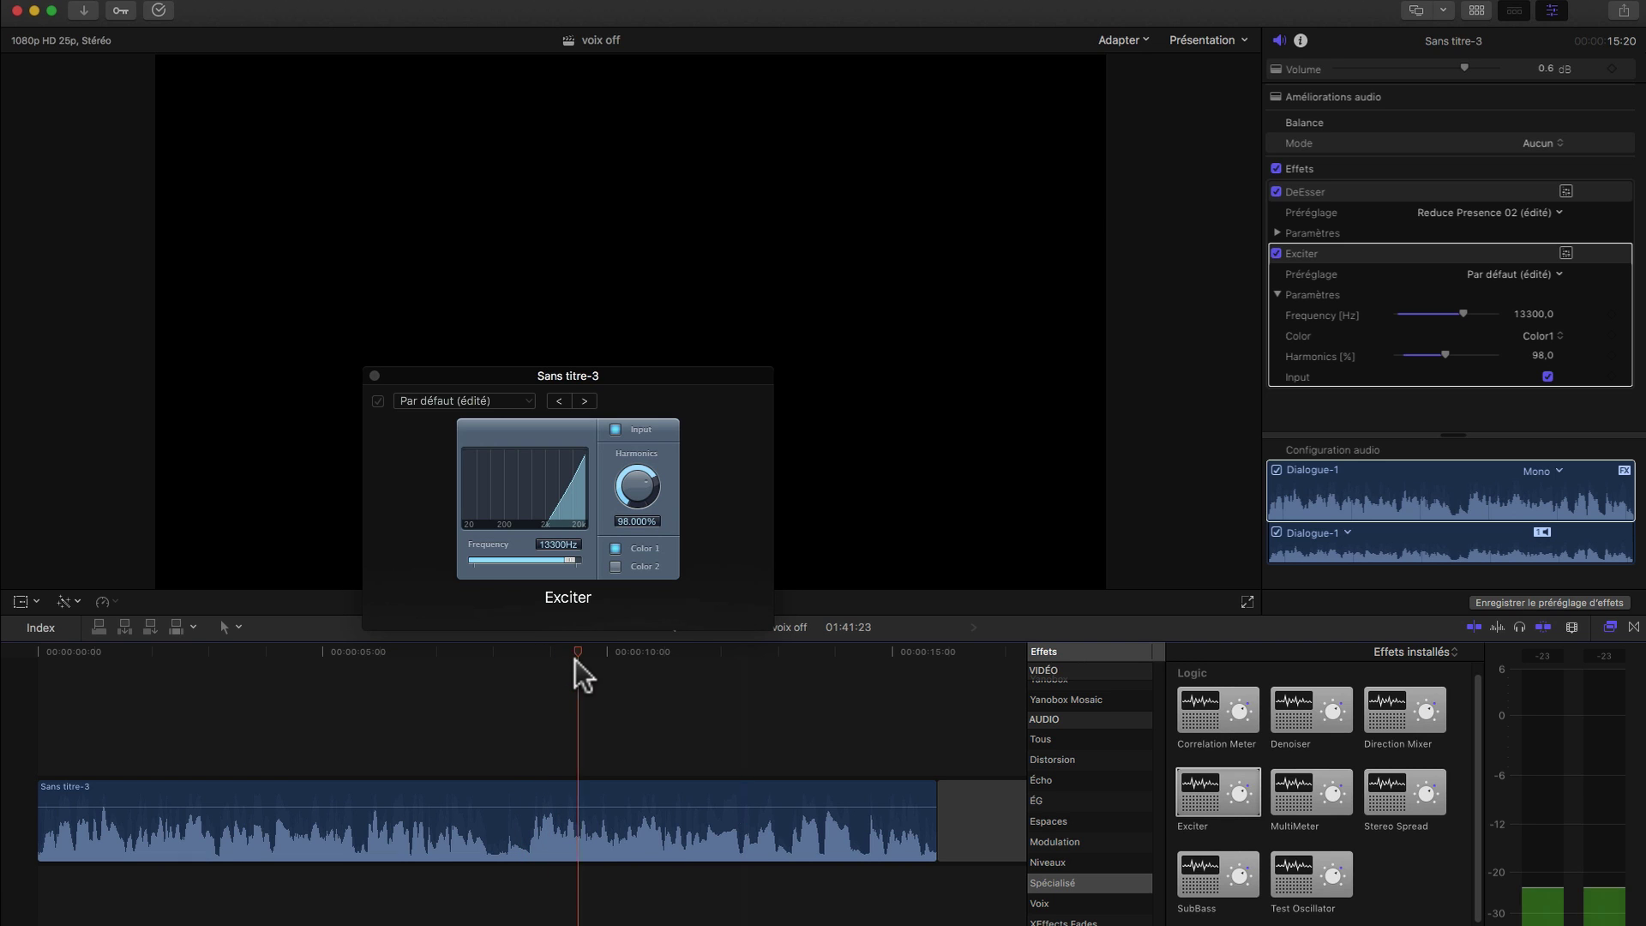
pyautogui.press('space')
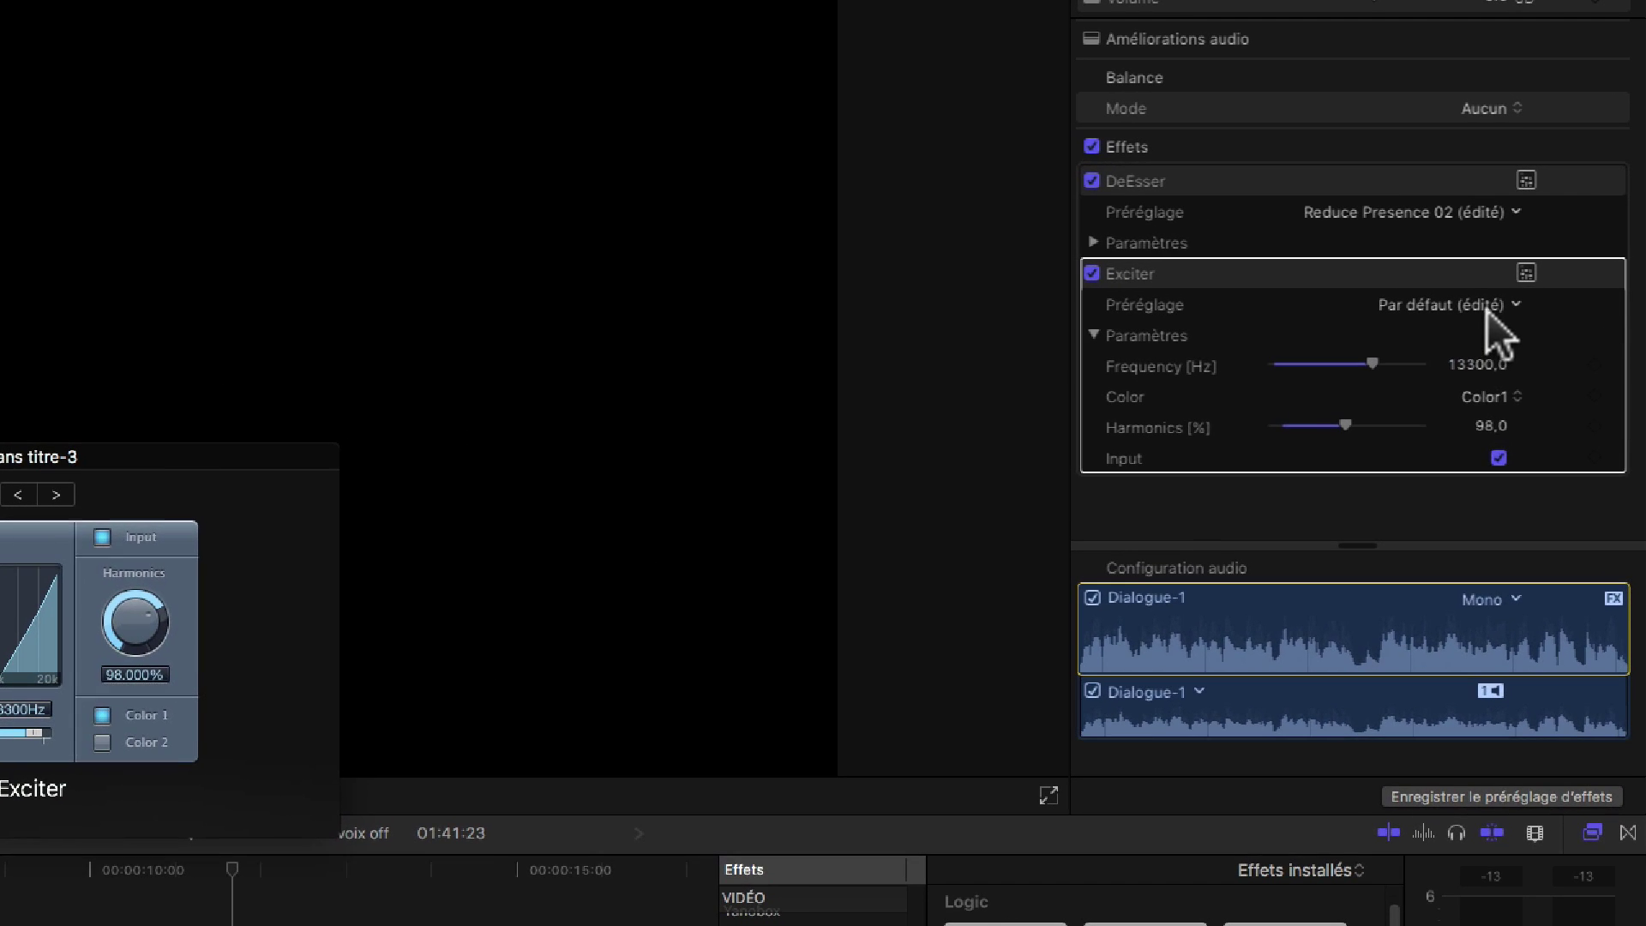
# - Look at the save dialog for storing the Exciter settings as a preset, and leave without saving
pyautogui.click(1489, 305)
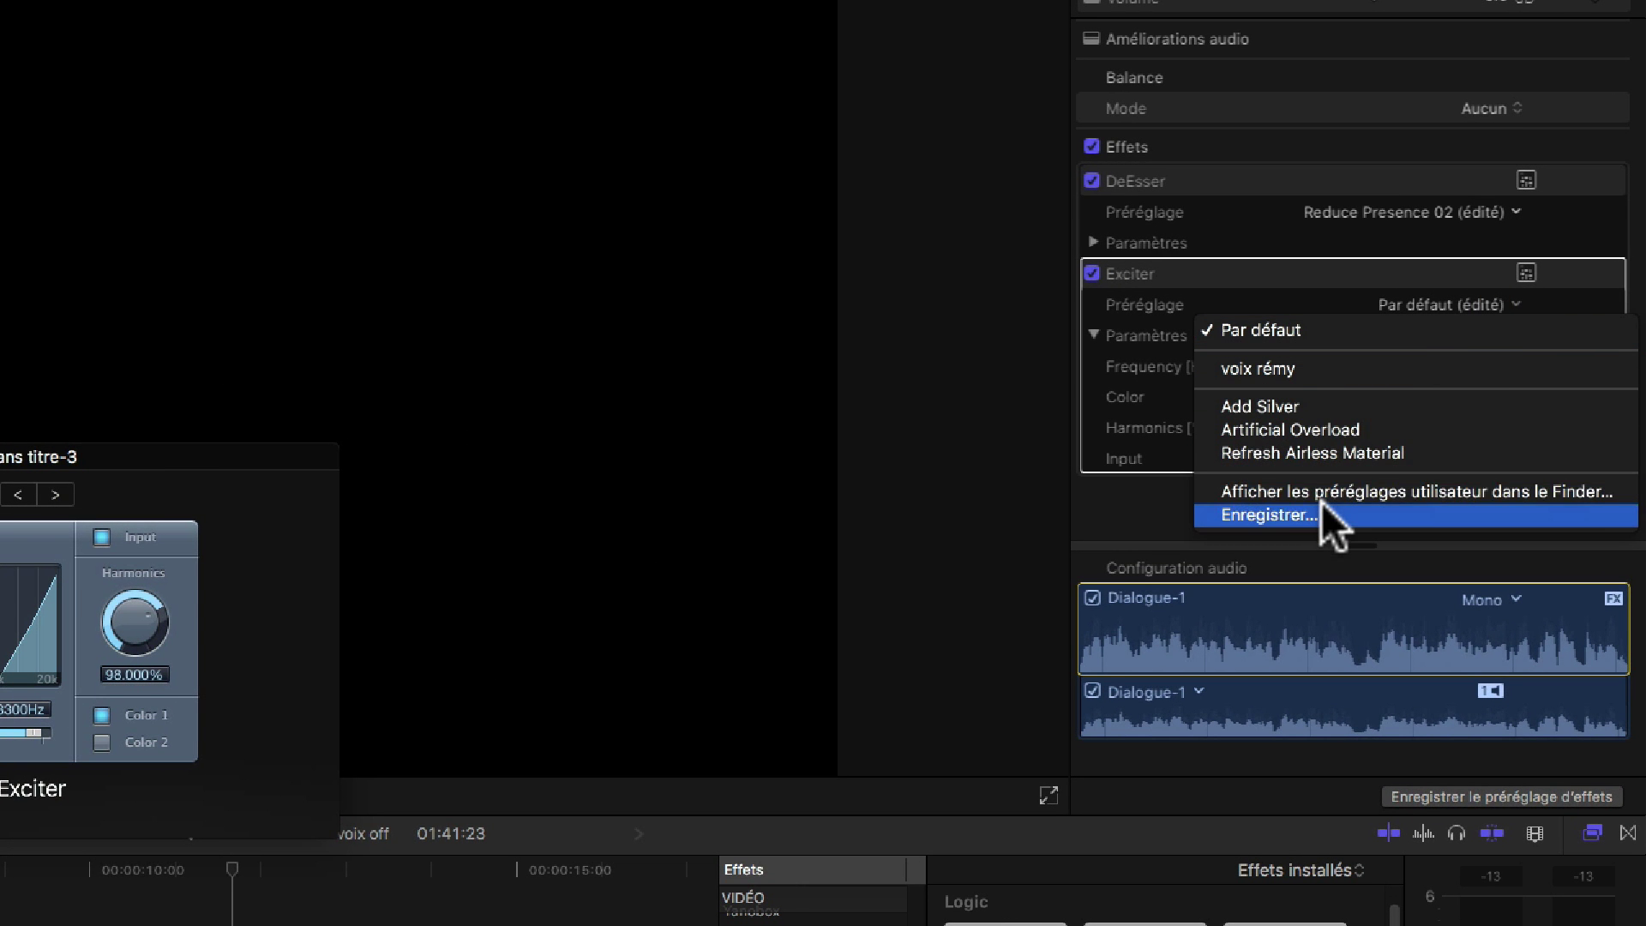
pyautogui.click(1269, 514)
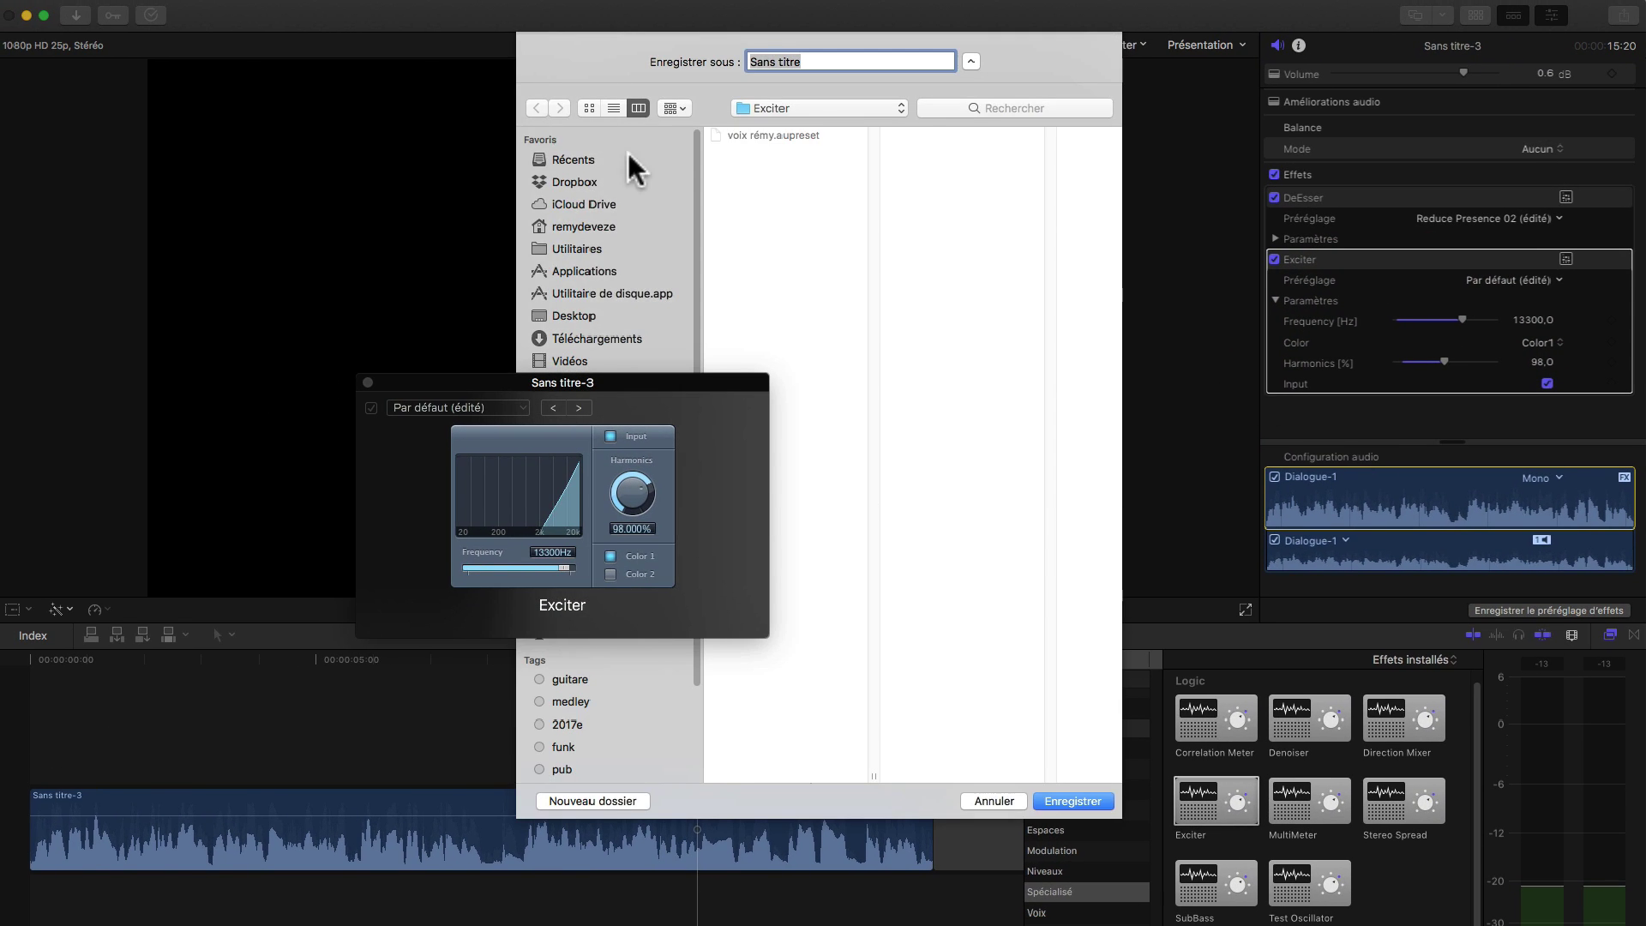
pyautogui.click(985, 797)
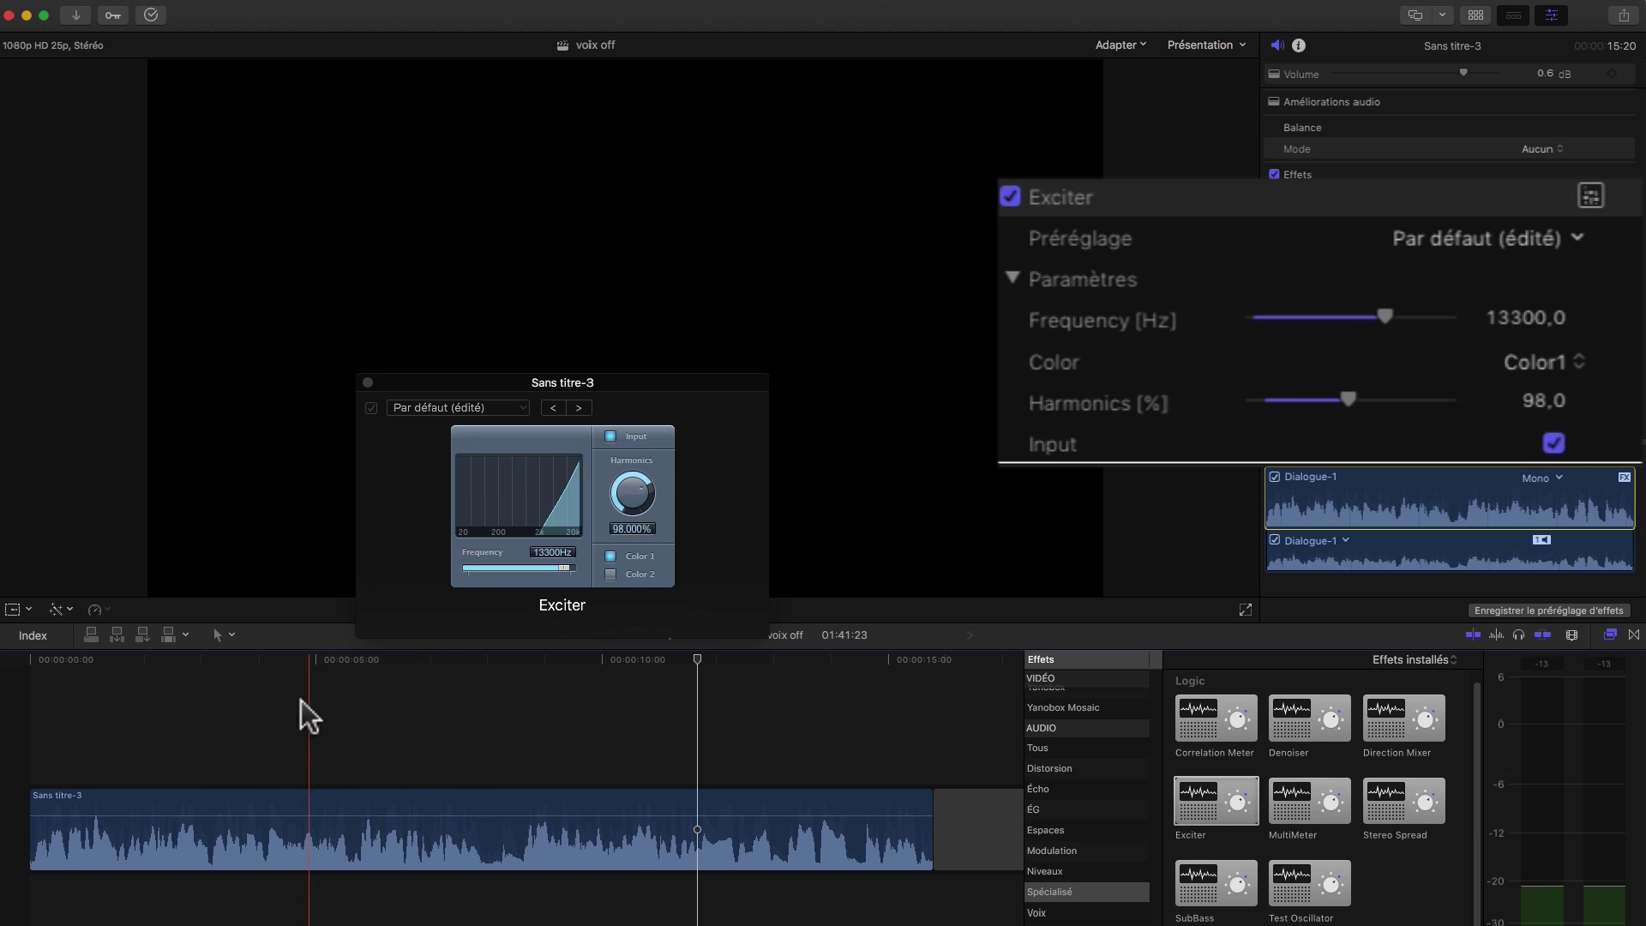
# - Play the voice-over while switching only the Exciter off and back on to compare its contribution
pyautogui.press('space')
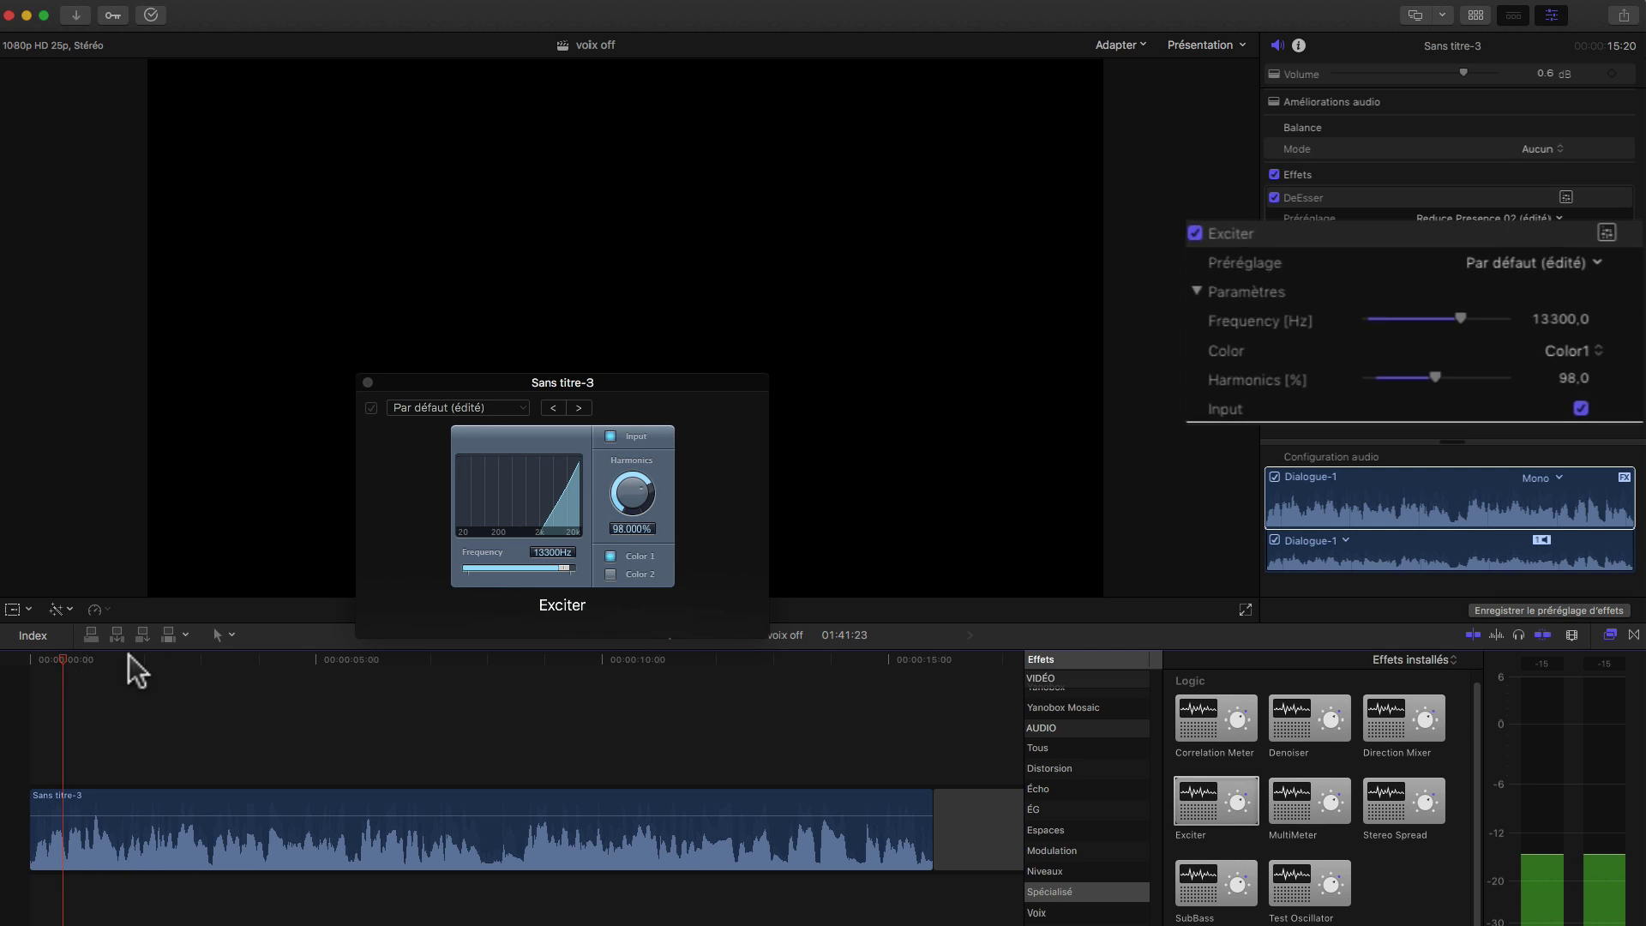
pyautogui.click(1274, 259)
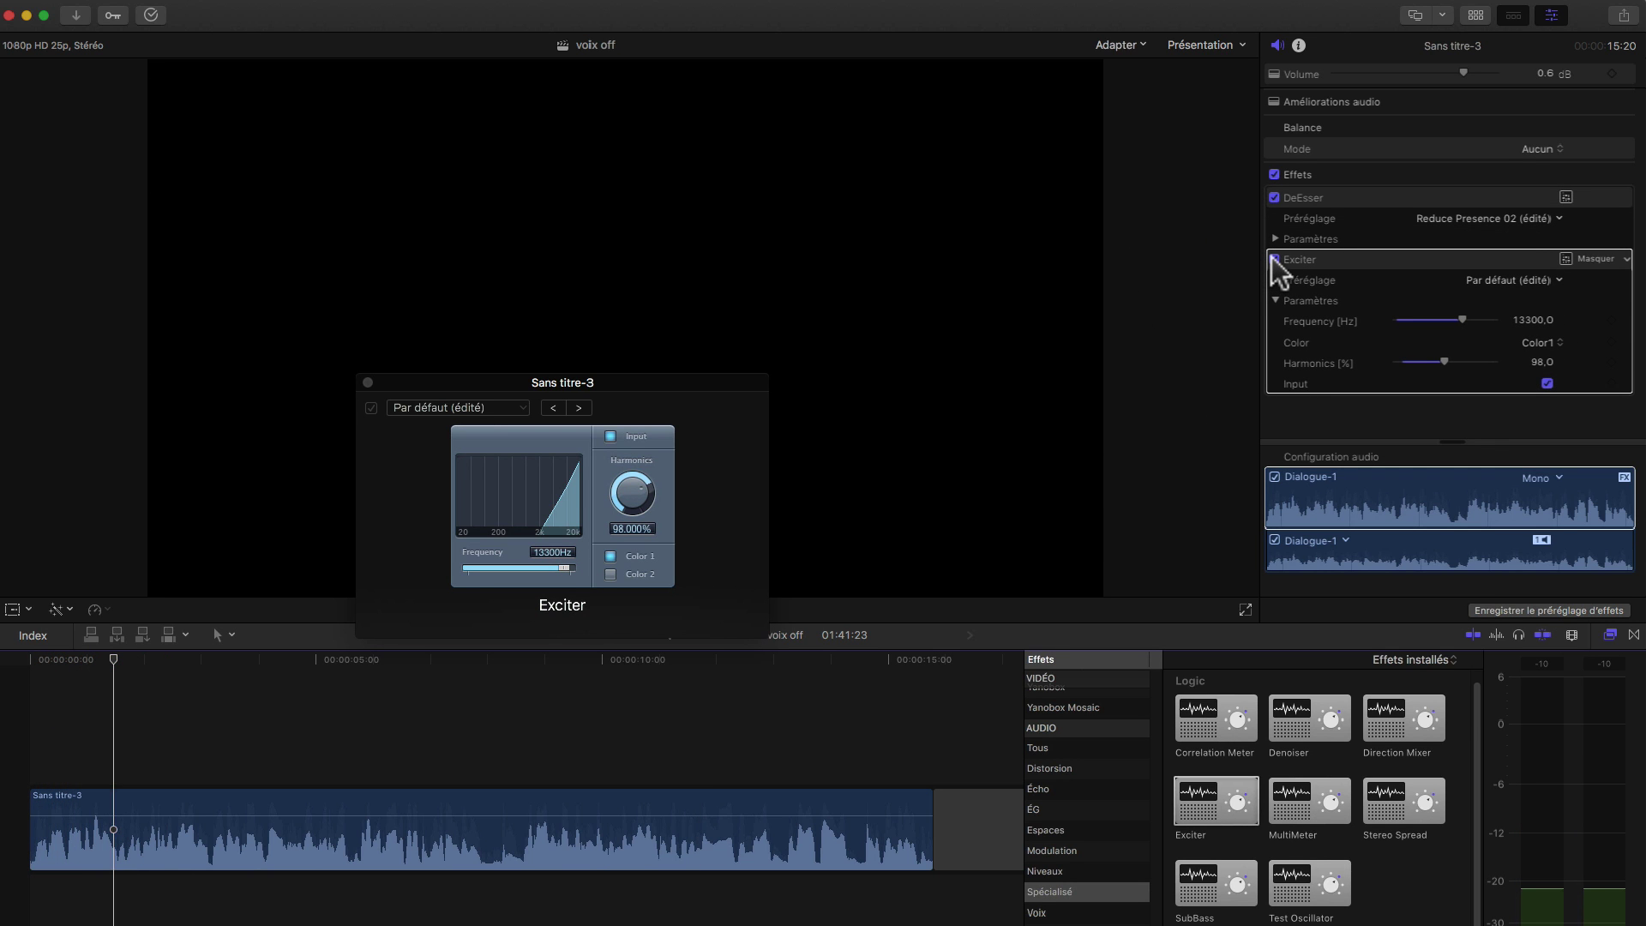
pyautogui.click(1274, 259)
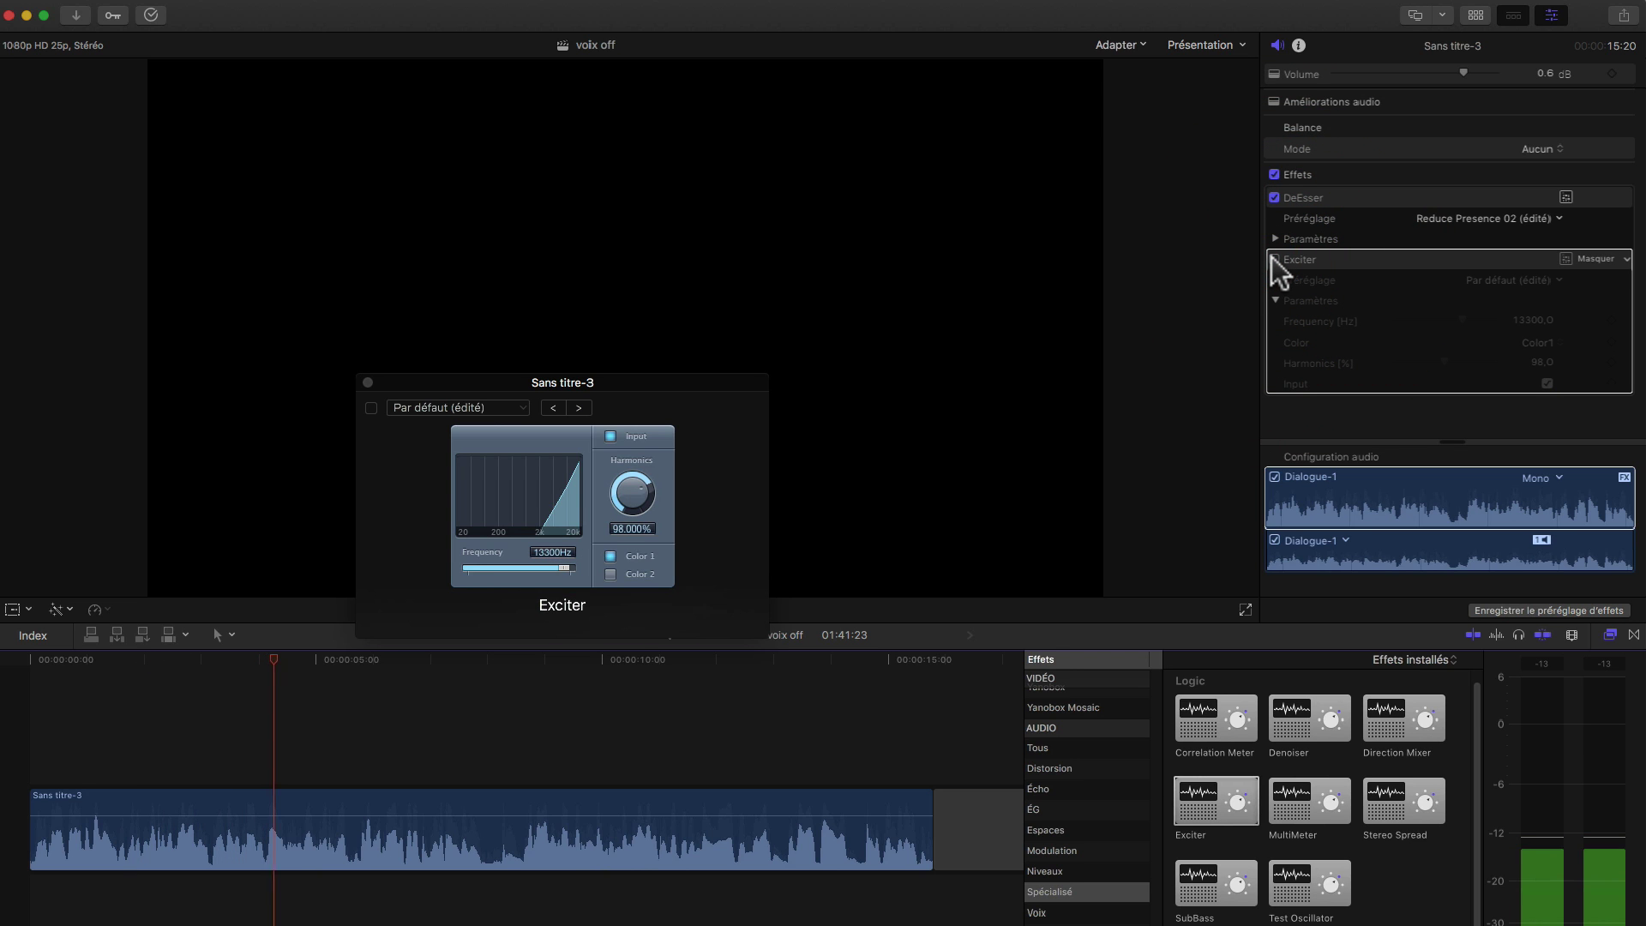
pyautogui.click(1274, 259)
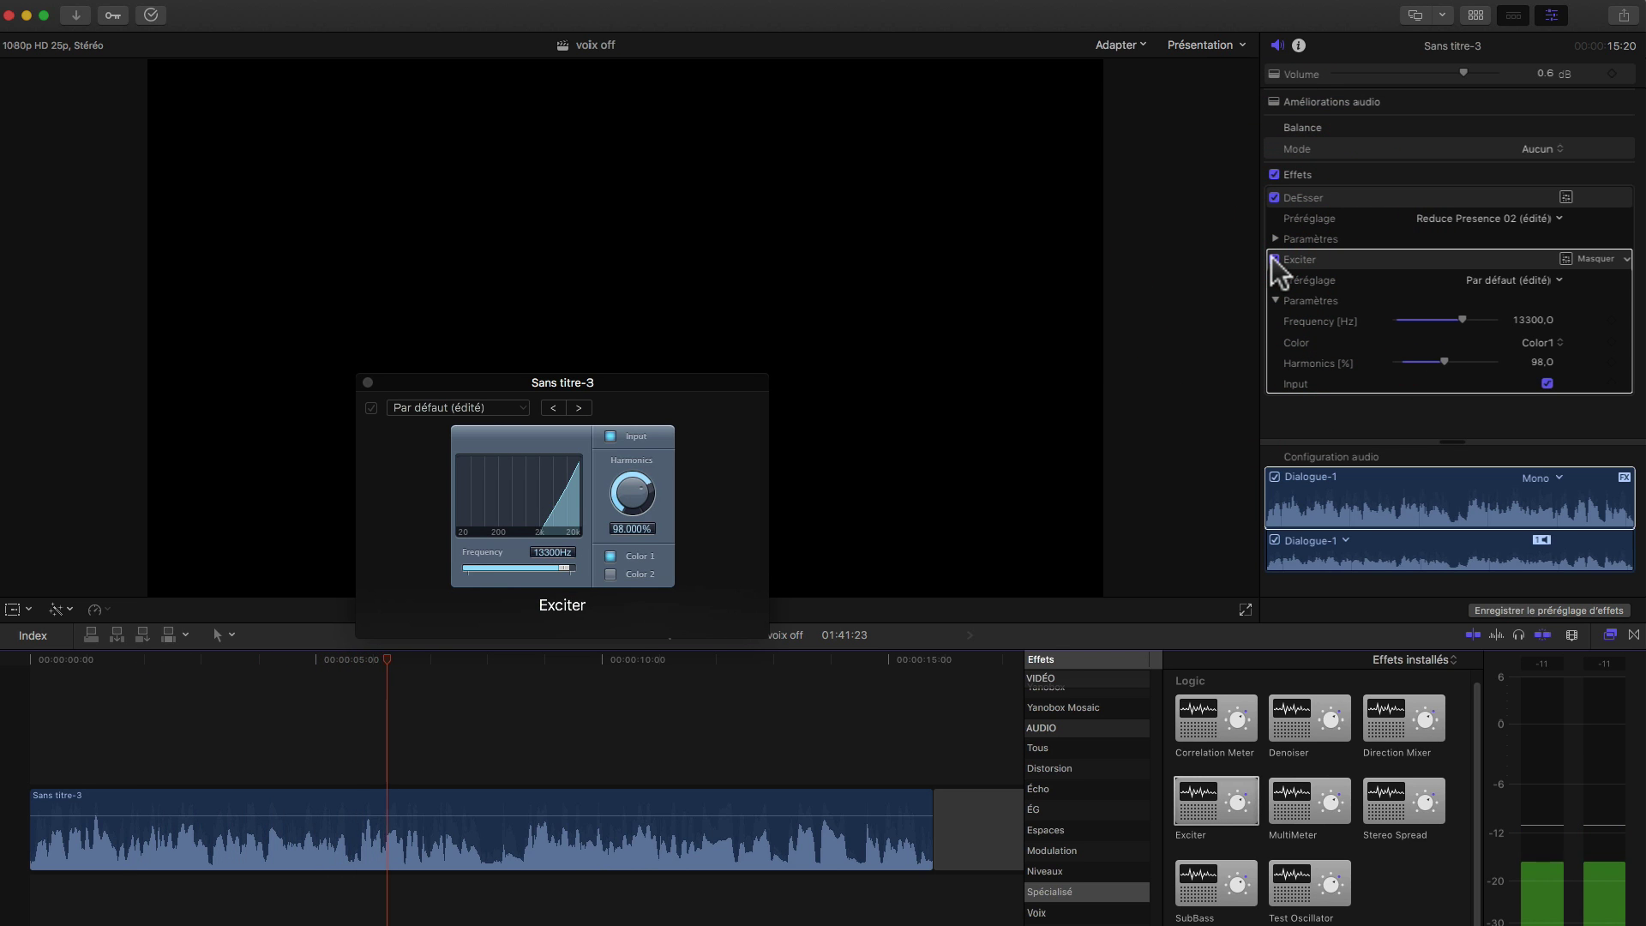
# - Compare the voice-over with the DeEsser and Exciter both bypassed and active, leave the effects enabled, and play the clip again
pyautogui.click(1274, 174)
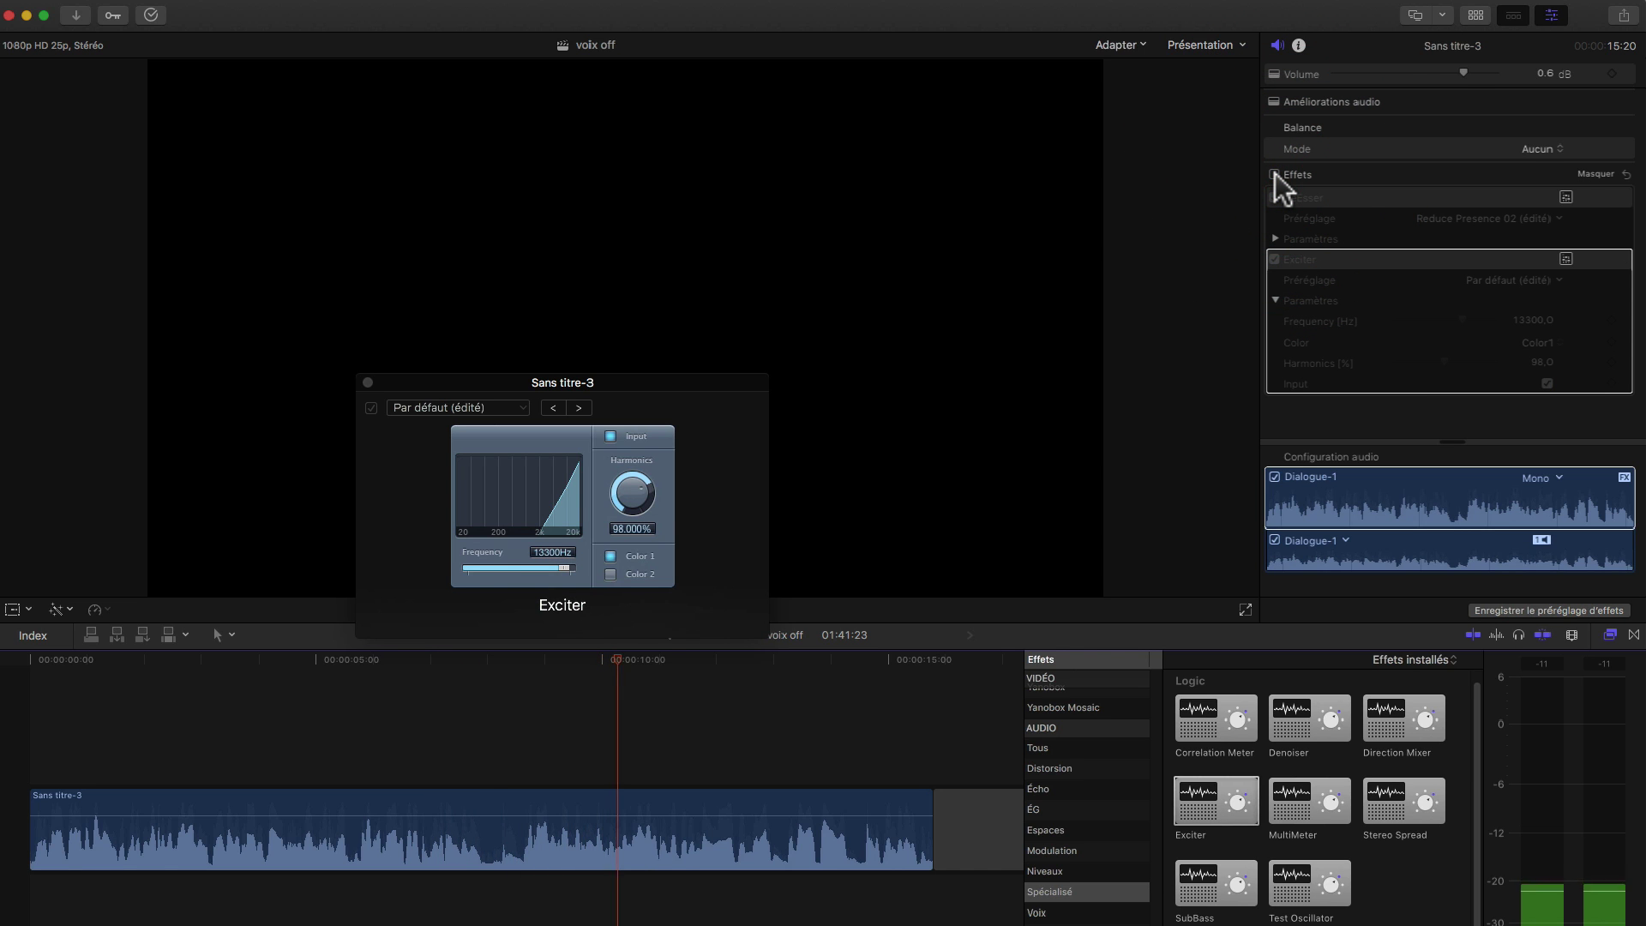
pyautogui.click(1275, 174)
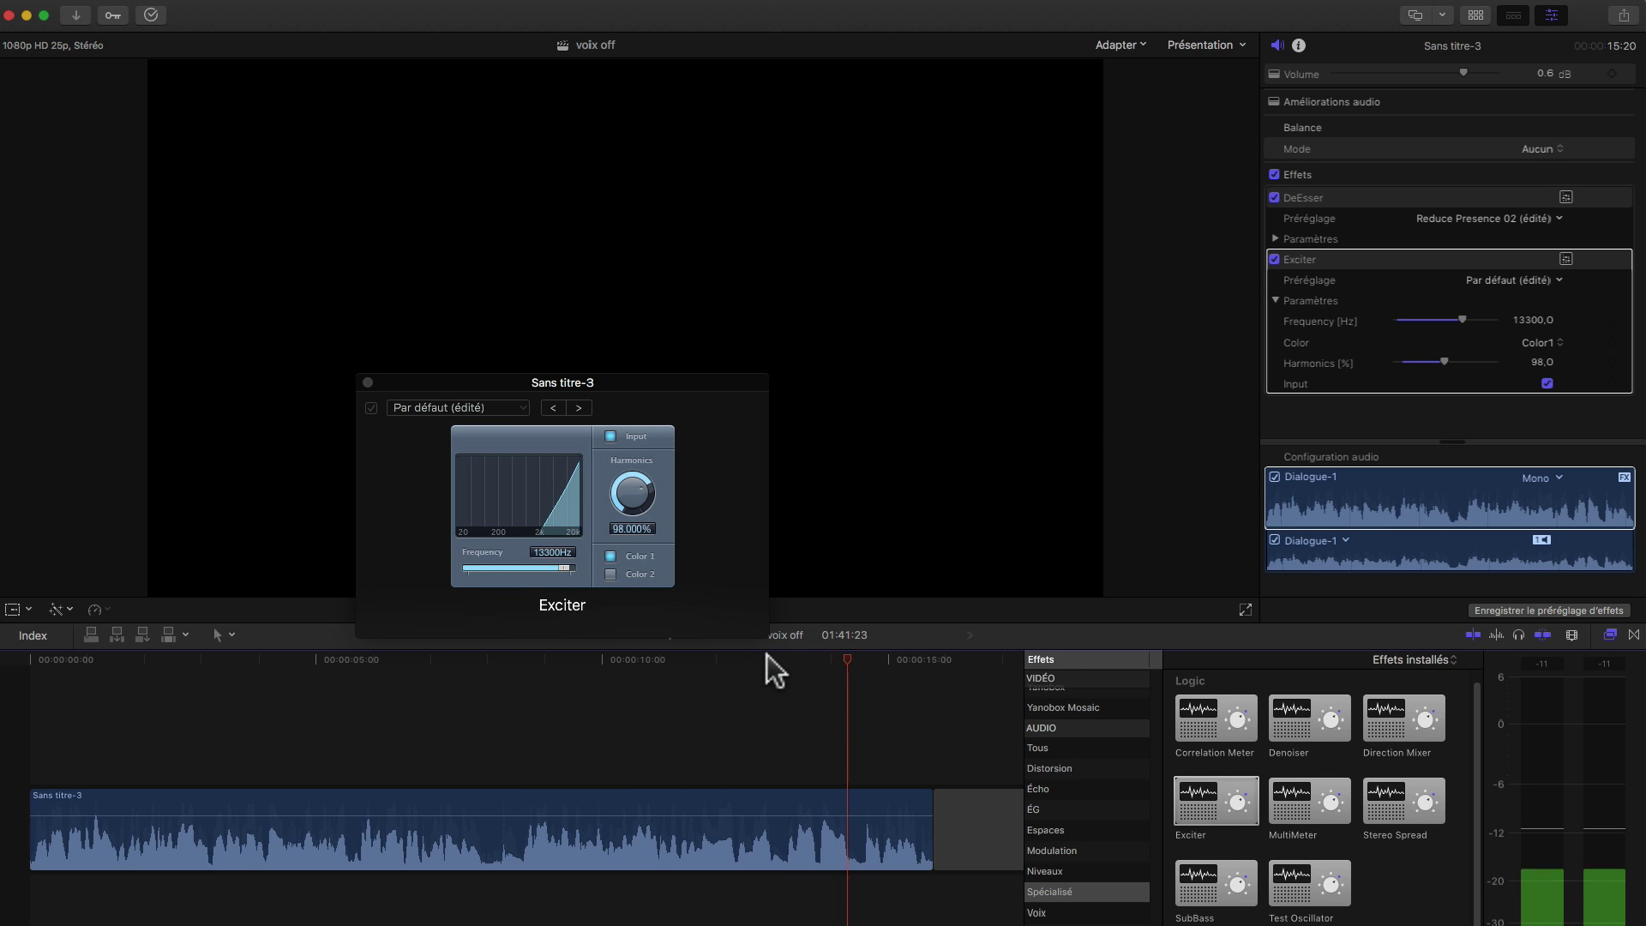
pyautogui.click(518, 658)
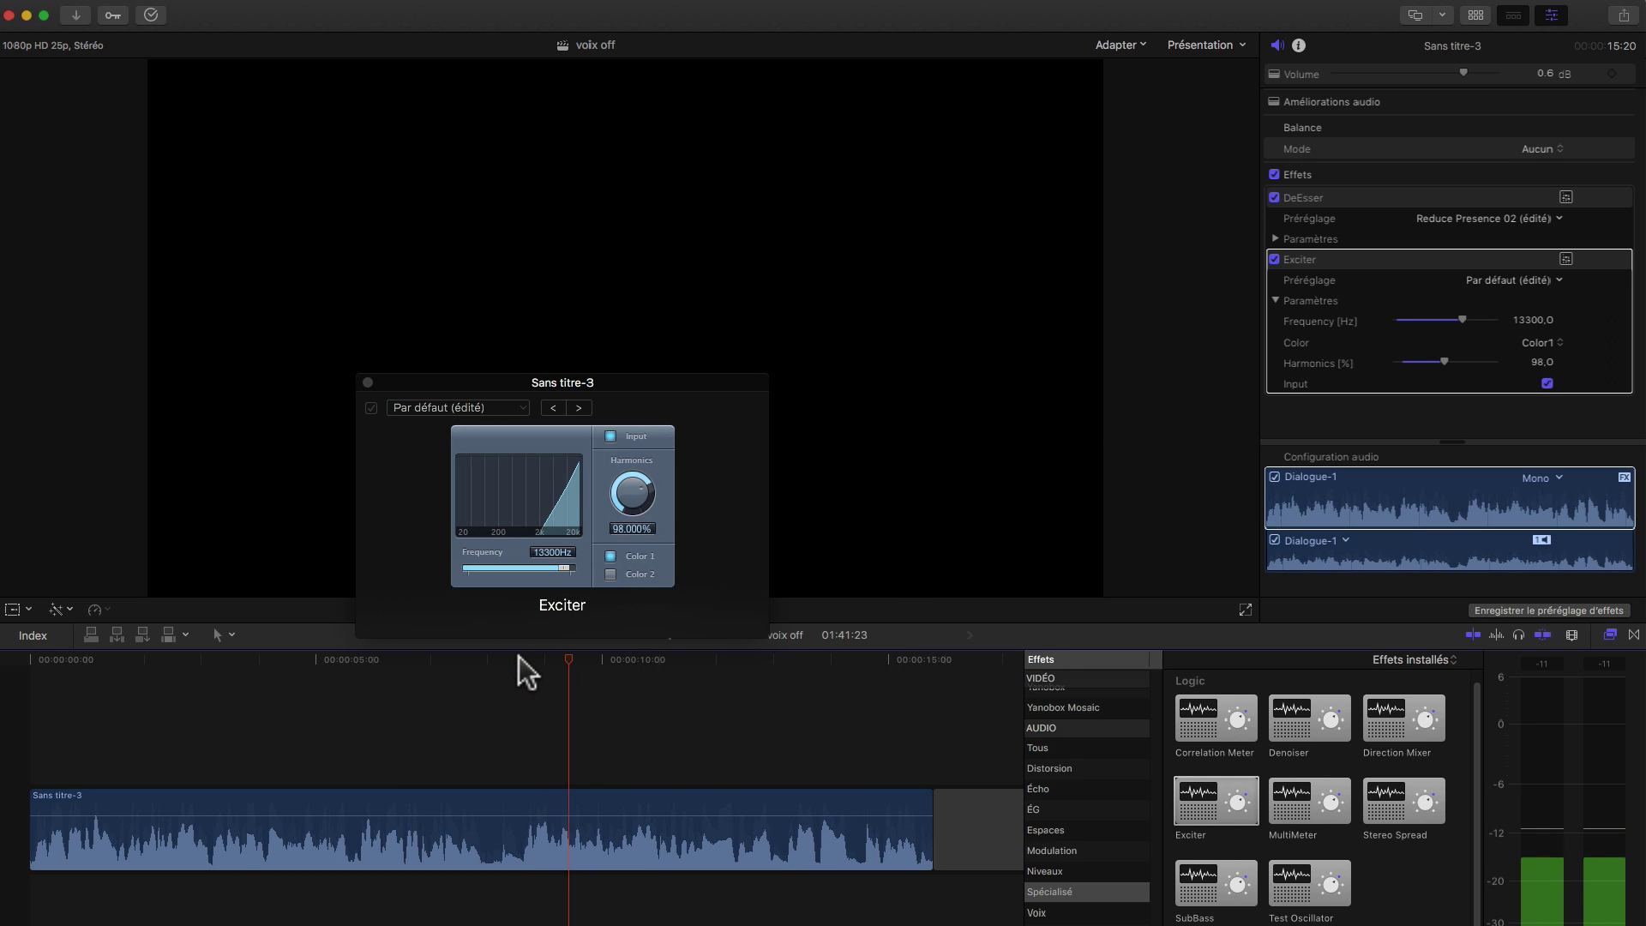
pyautogui.press('space')
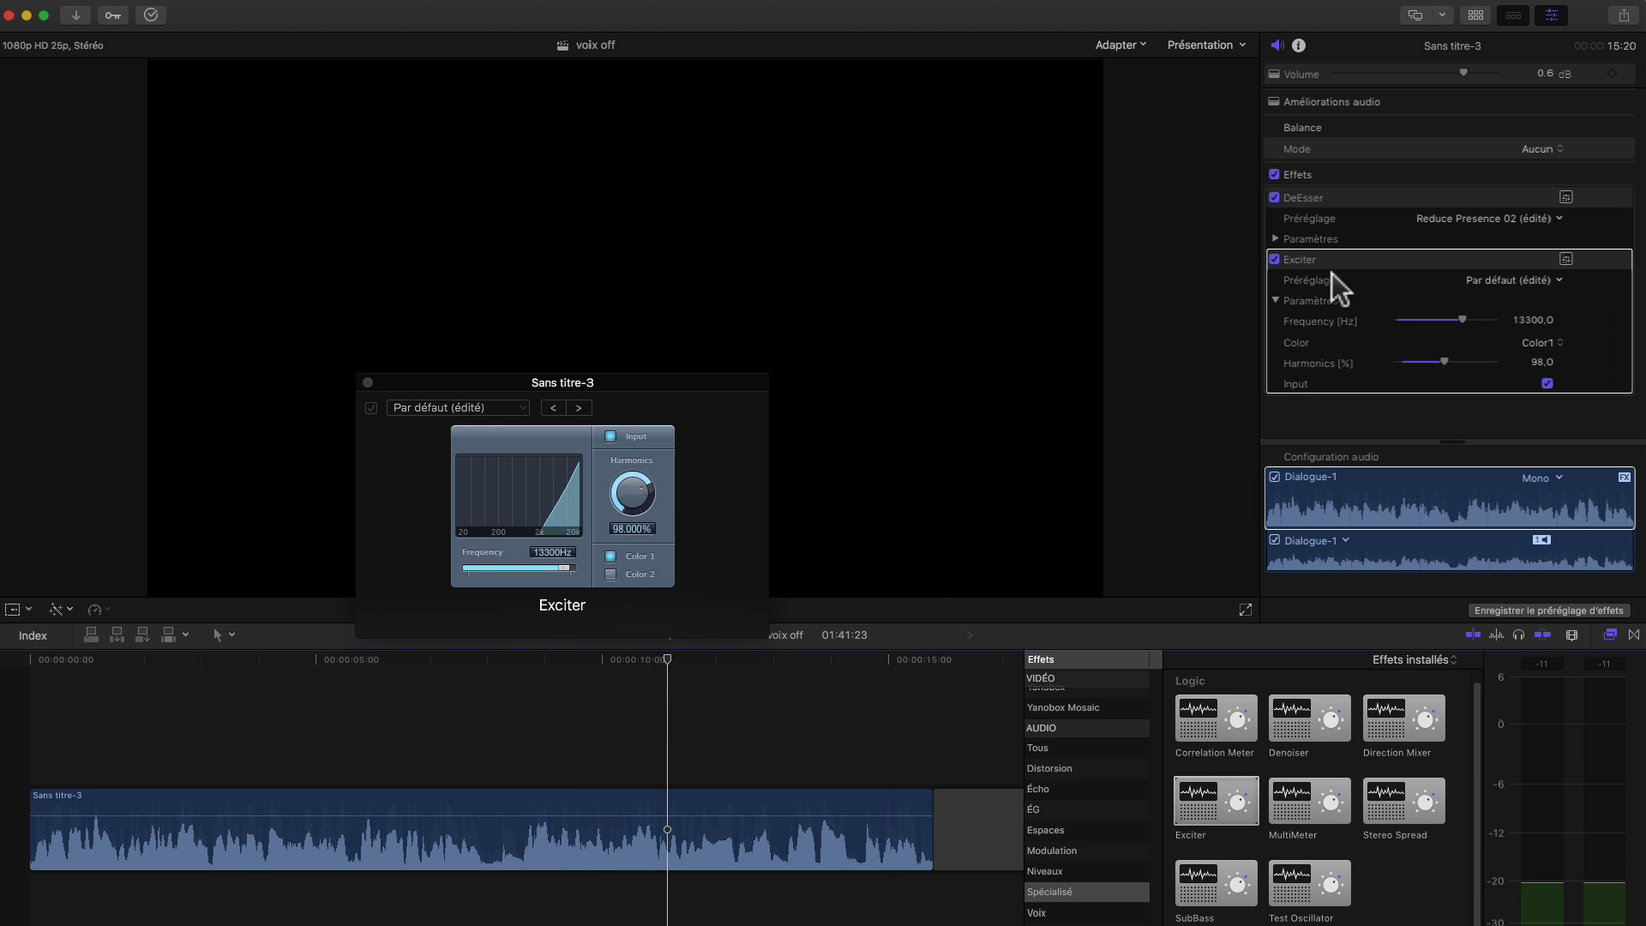
pyautogui.click(1273, 172)
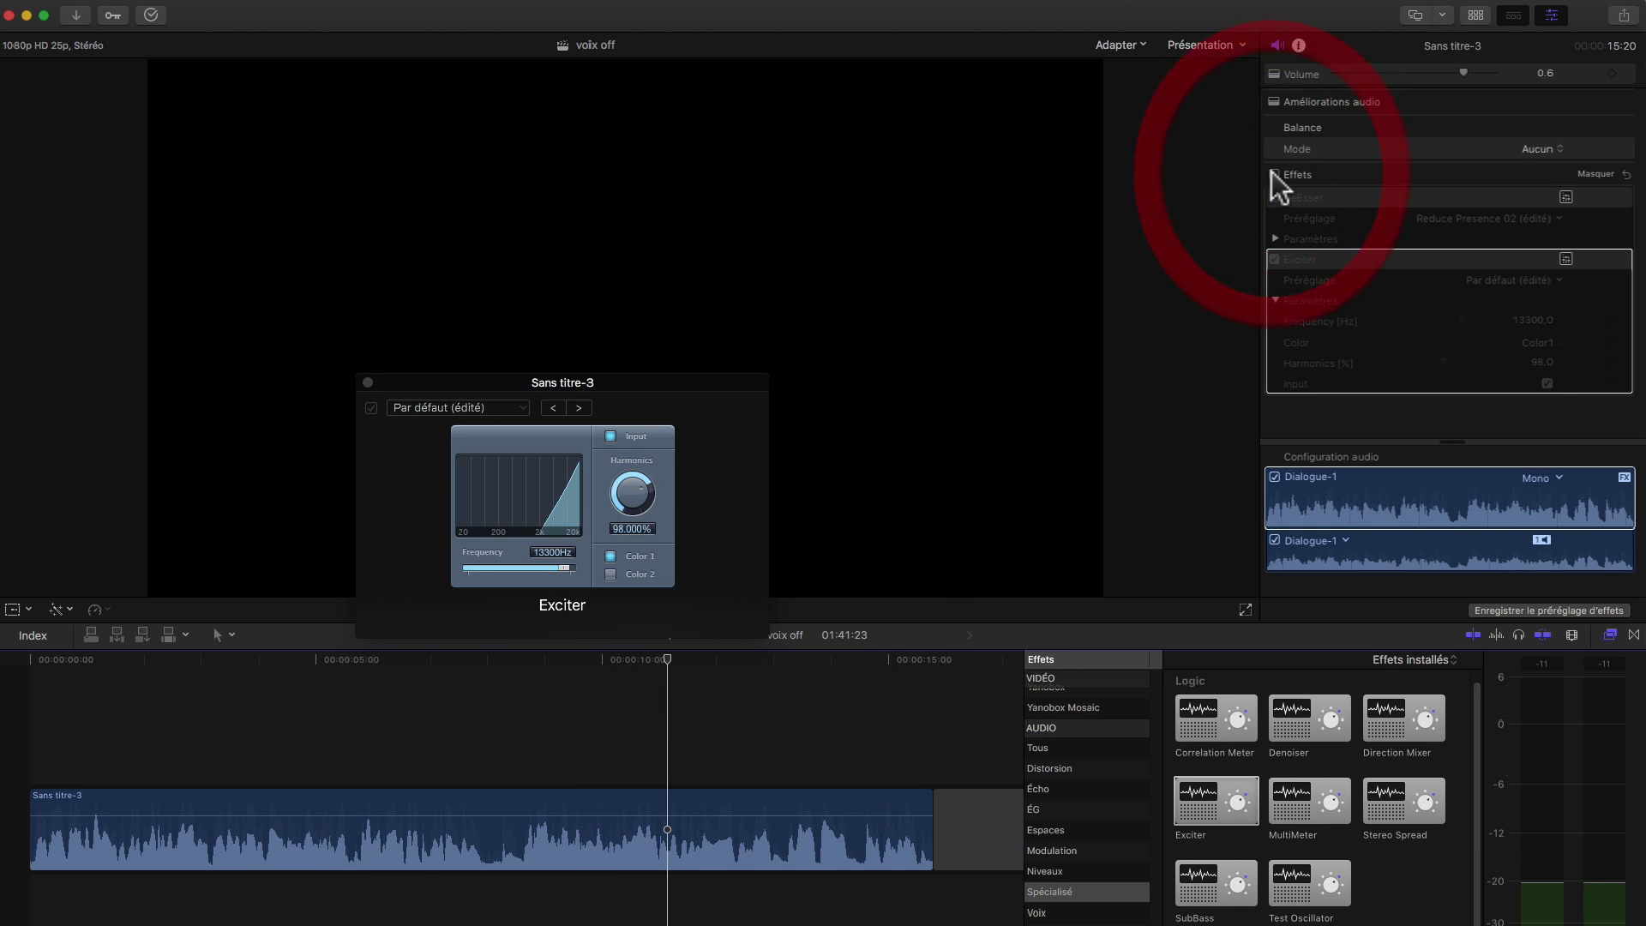
pyautogui.click(1273, 171)
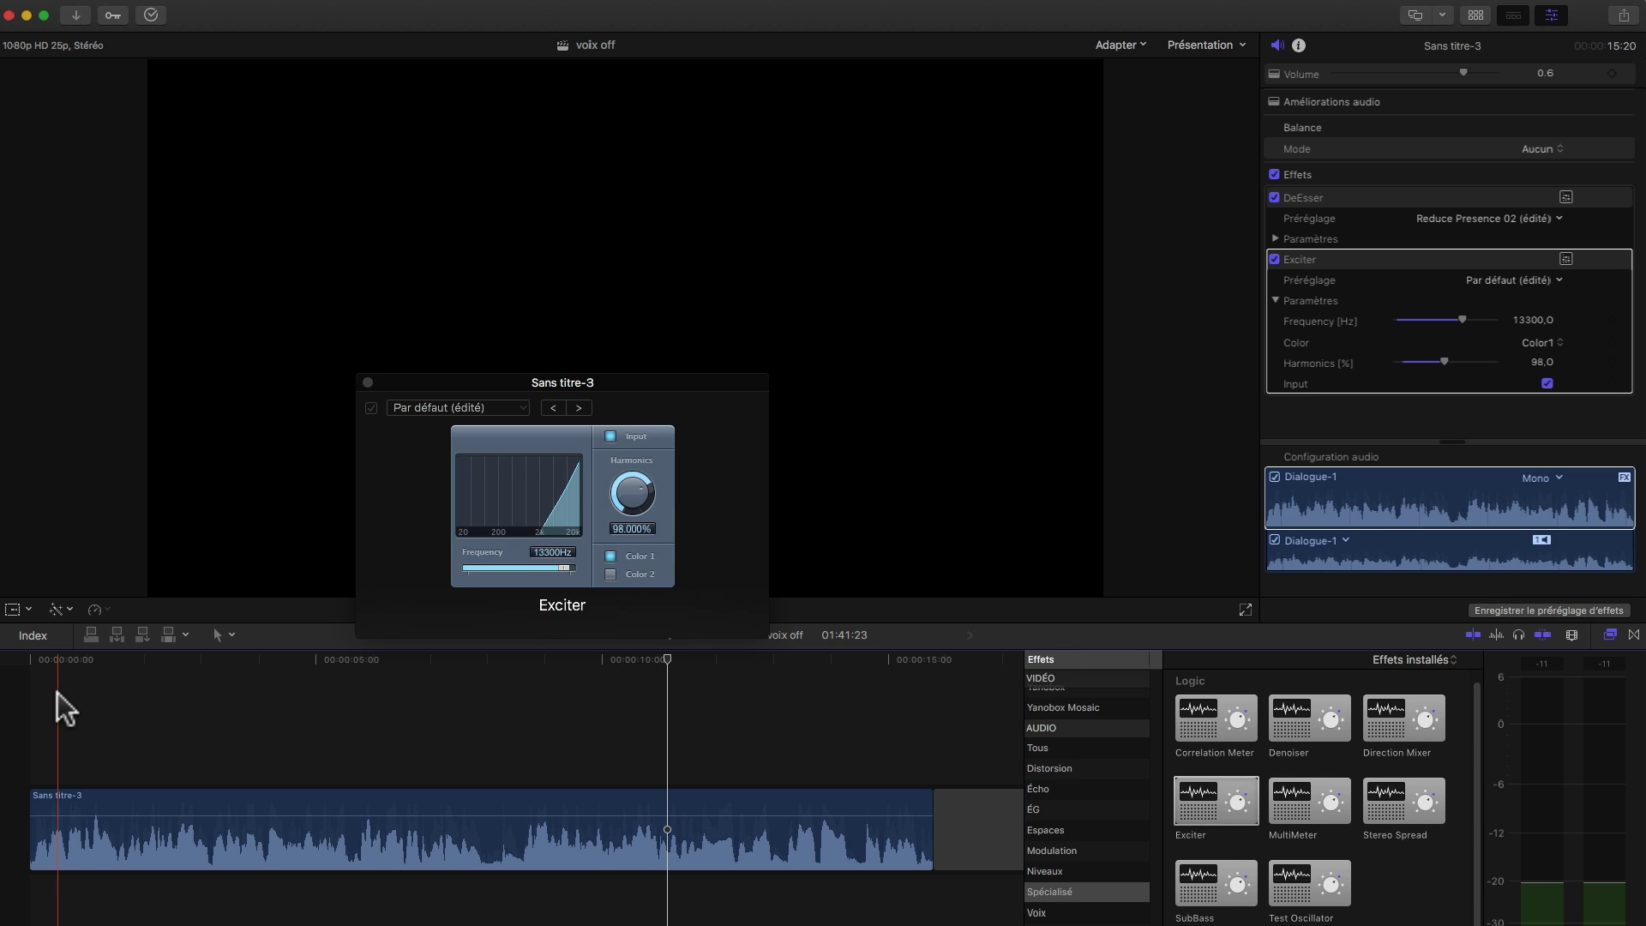
pyautogui.press('space')
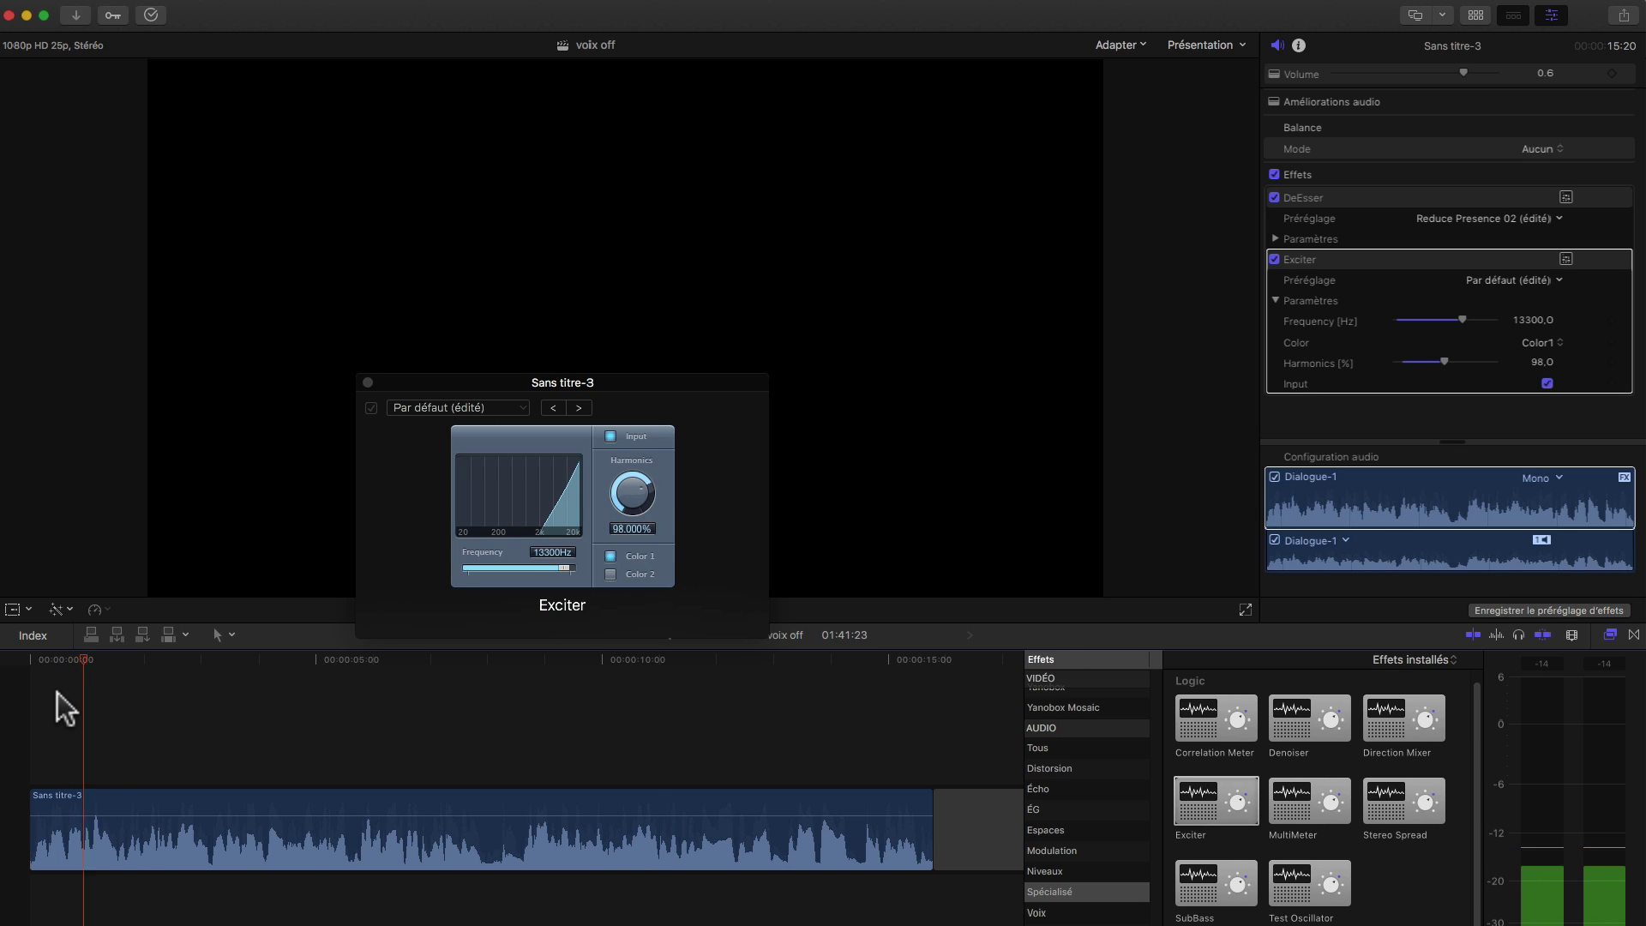